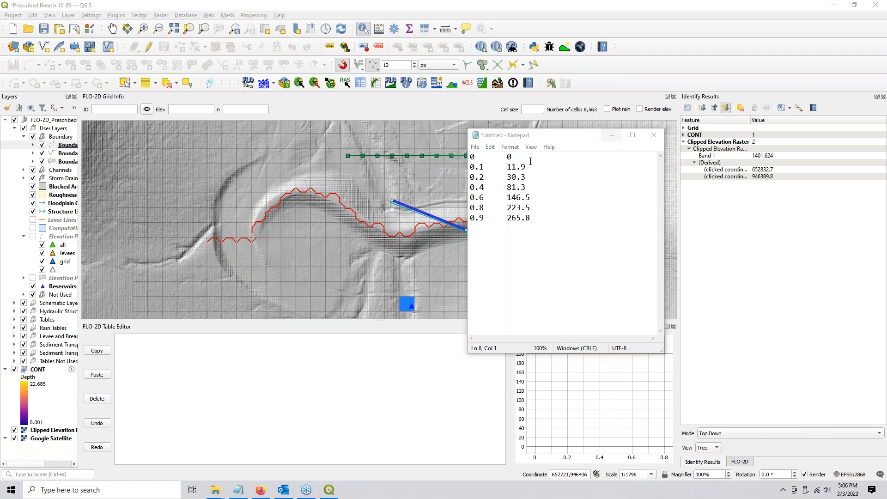
# Select all seven depth–discharge rows in Notepad, then minimize Notepad to uncover the QGIS map
pyautogui.moveTo(543, 224); pyautogui.dragTo(471, 157)
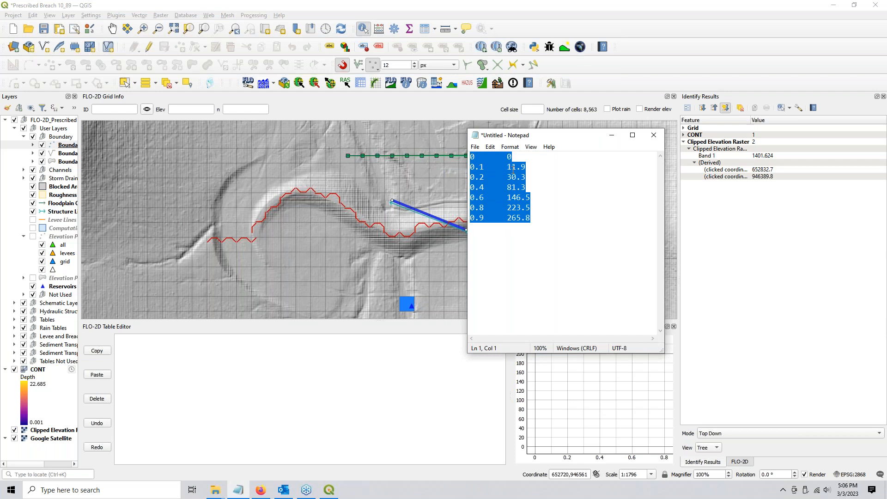
pyautogui.click(611, 135)
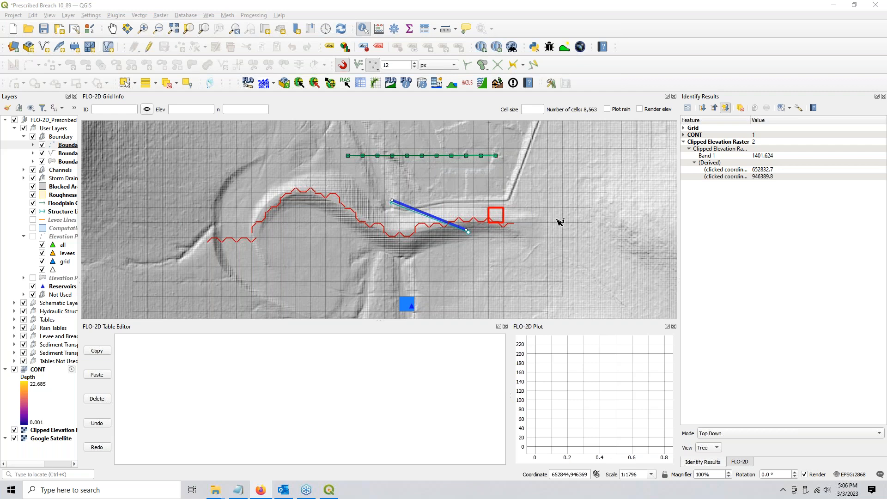
# Expand the FLO-2D Structures Editor and begin digitizing a new structure line on the map
pyautogui.click(743, 463)
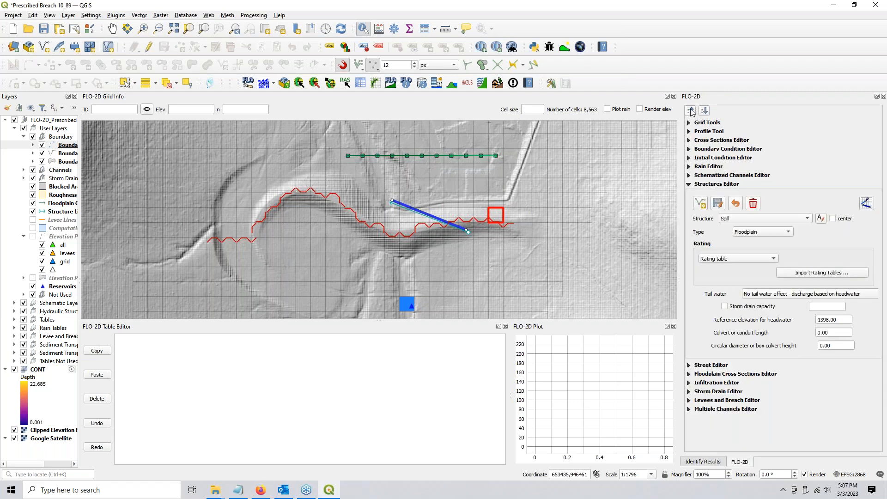
pyautogui.click(690, 110)
pyautogui.click(700, 185)
pyautogui.click(702, 205)
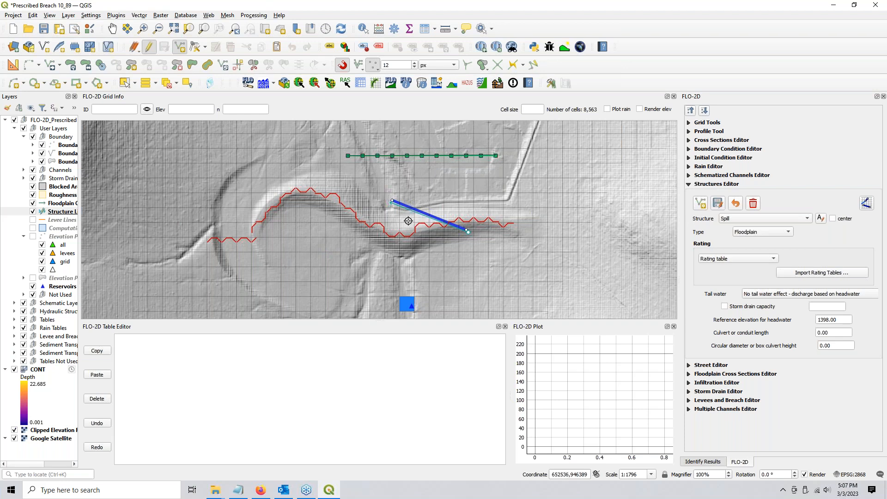
# Save the new structure as 'Spillway', keeping Floodplain as its structure type
pyautogui.click(718, 205)
pyautogui.click(821, 219)
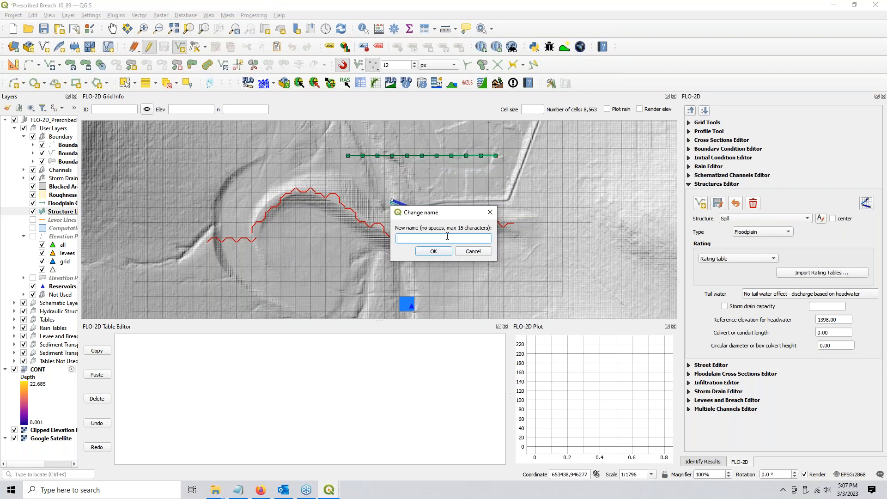
pyautogui.write('Spillway')
pyautogui.click(427, 252)
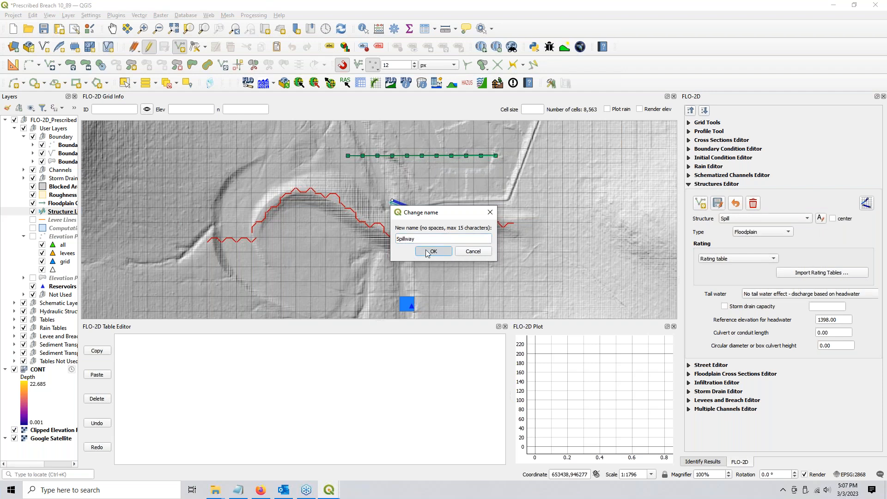
pyautogui.click(776, 232)
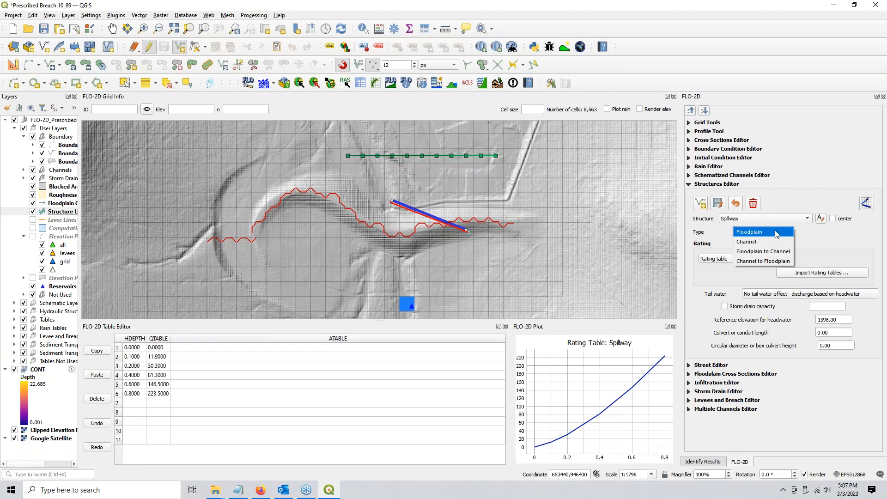
pyautogui.click(776, 233)
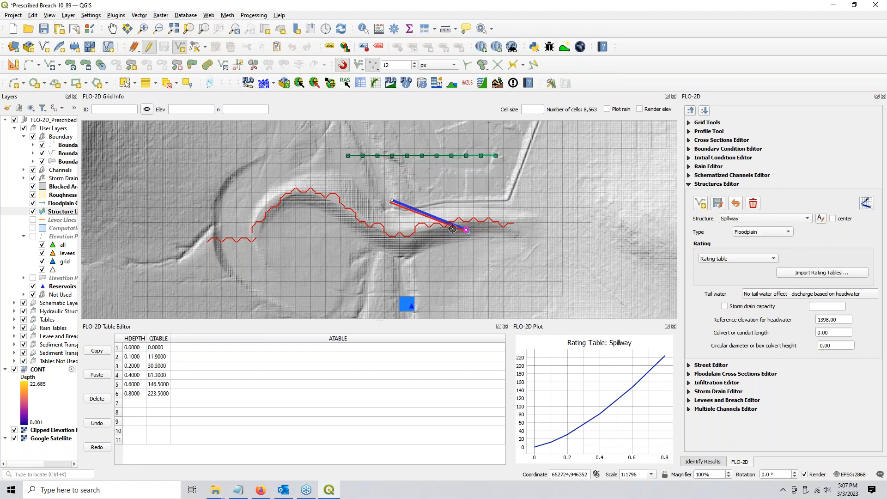
pyautogui.click(758, 232)
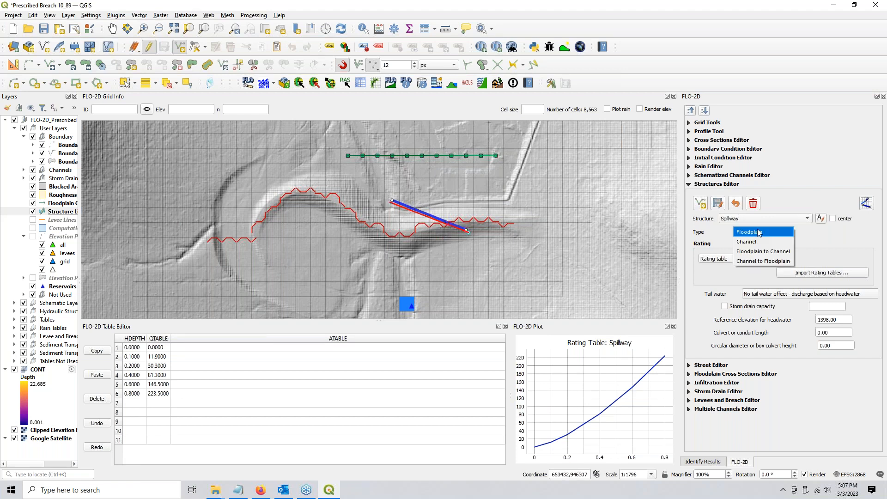
pyautogui.click(758, 232)
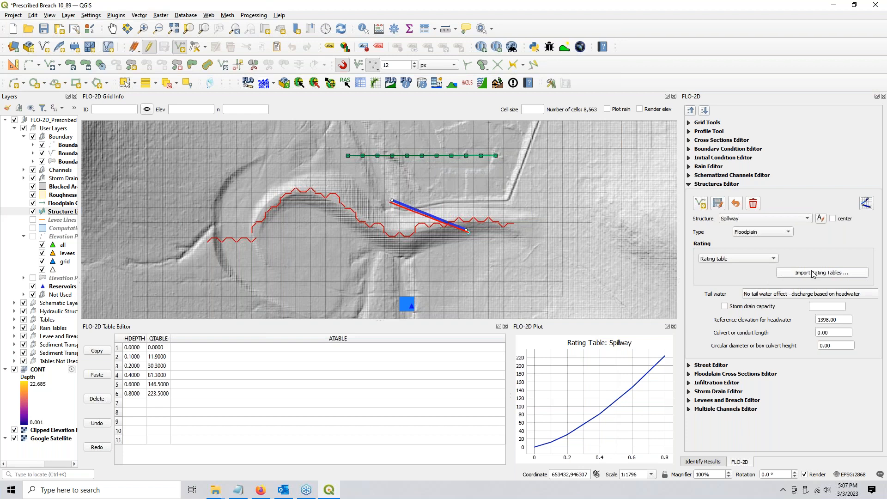
# Restore Notepad and move and resize it to the top-right beside the FLO-2D panel
pyautogui.click(236, 492)
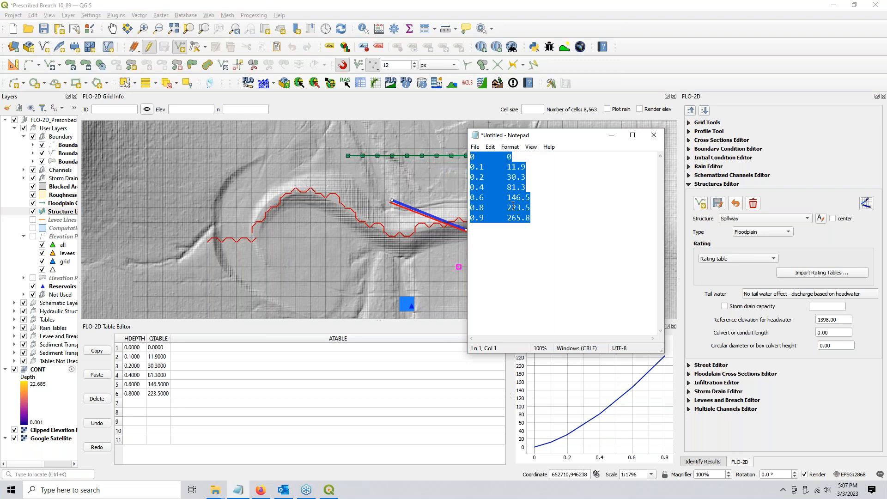
pyautogui.moveTo(549, 135); pyautogui.dragTo(671, 48)
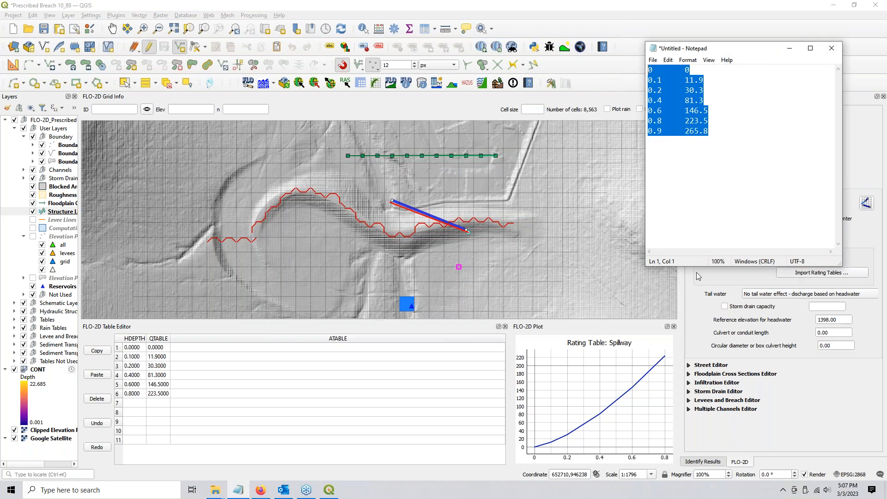
pyautogui.moveTo(697, 269); pyautogui.dragTo(698, 200)
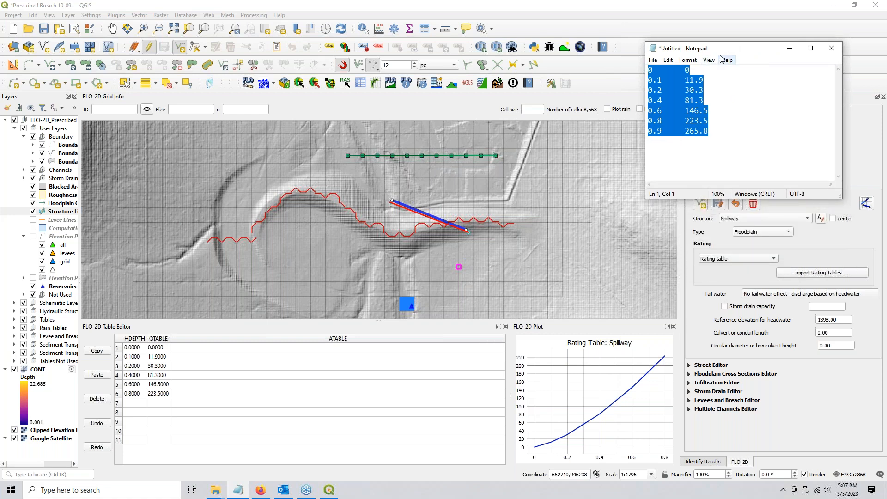
pyautogui.moveTo(728, 48); pyautogui.dragTo(768, 49)
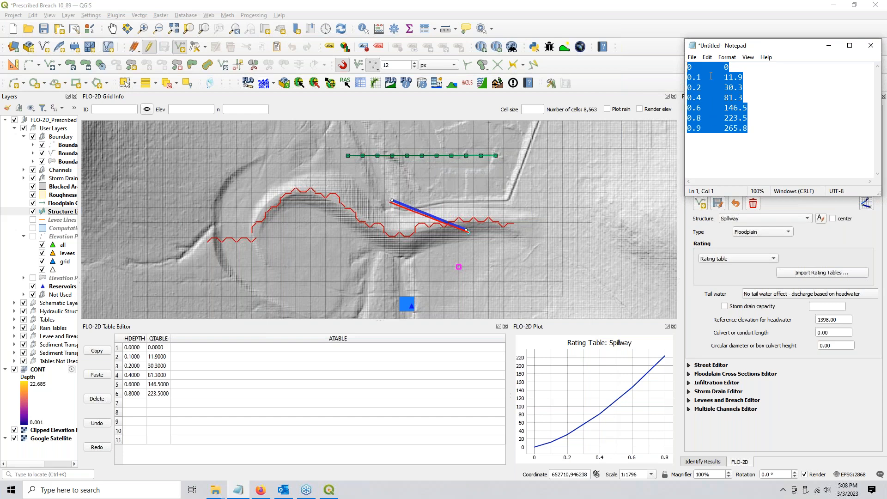
# Check the rating rows from 0.1/11.9 to 0.9/265.8, then select all seven rows
pyautogui.moveTo(689, 67); pyautogui.dragTo(728, 67)
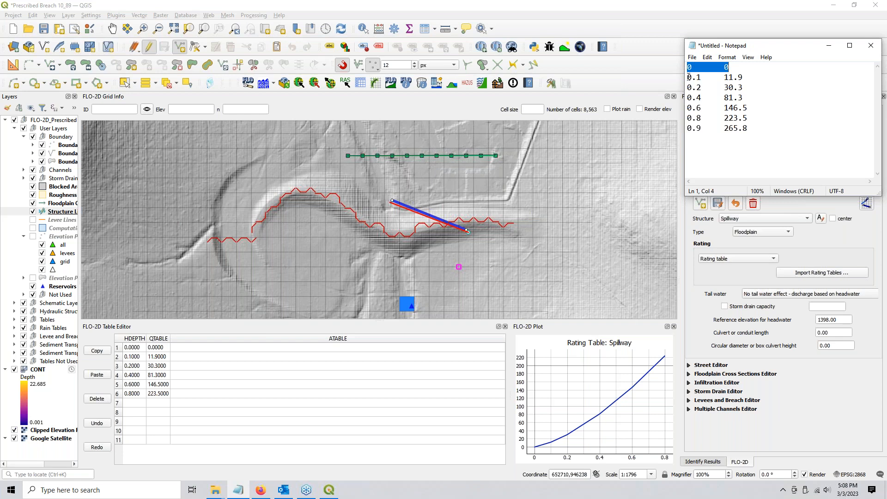
pyautogui.moveTo(687, 77); pyautogui.dragTo(703, 77)
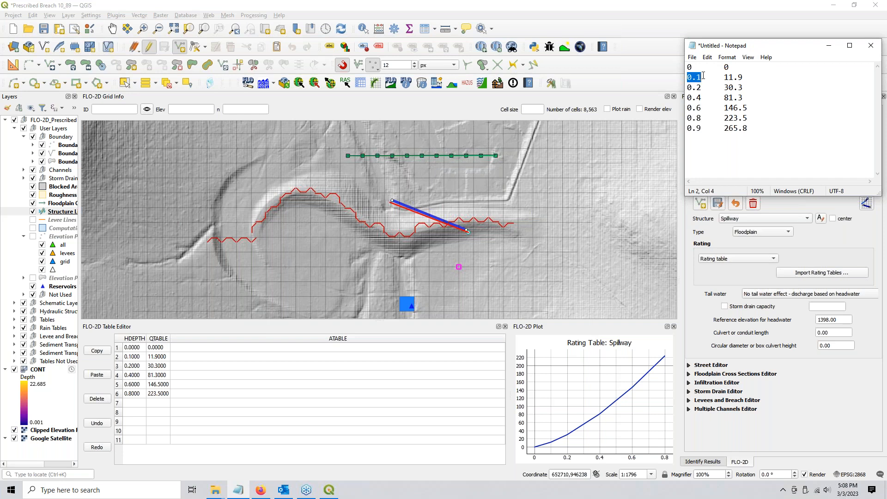
pyautogui.doubleClick(736, 78)
pyautogui.doubleClick(696, 89)
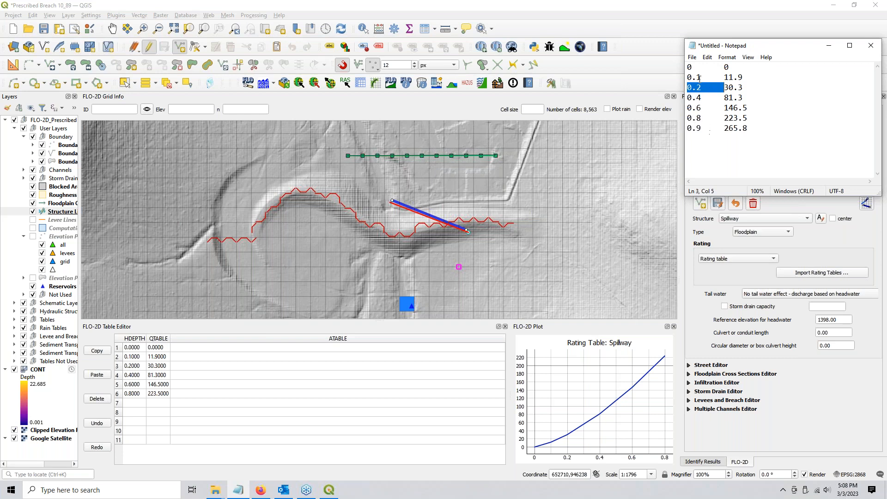
pyautogui.click(736, 129)
pyautogui.moveTo(749, 129); pyautogui.dragTo(687, 130)
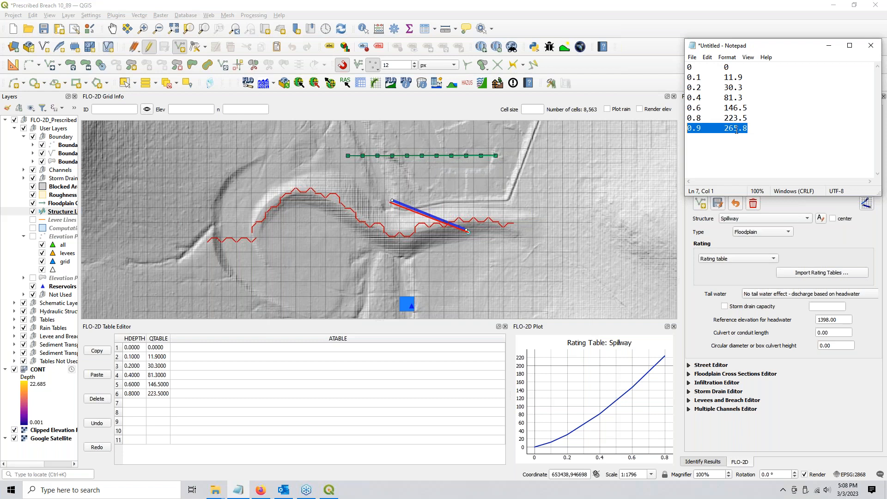
pyautogui.click(784, 97)
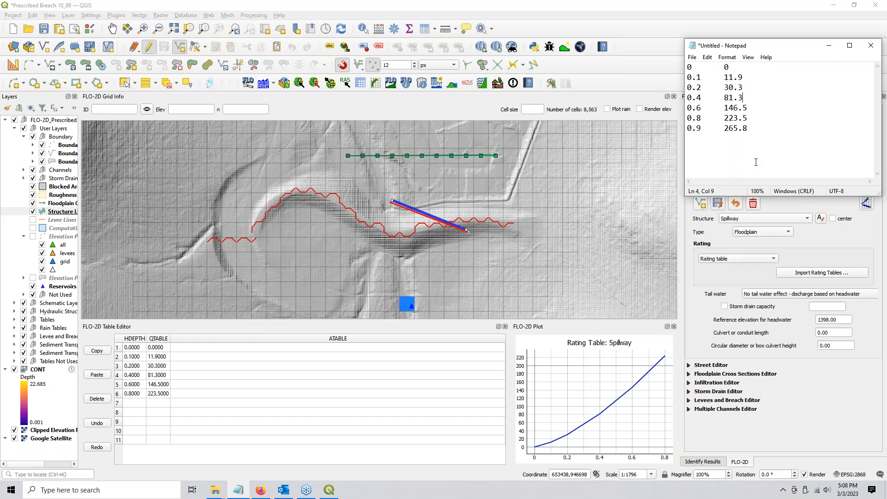
pyautogui.doubleClick(701, 68)
pyautogui.moveTo(760, 136); pyautogui.dragTo(682, 61)
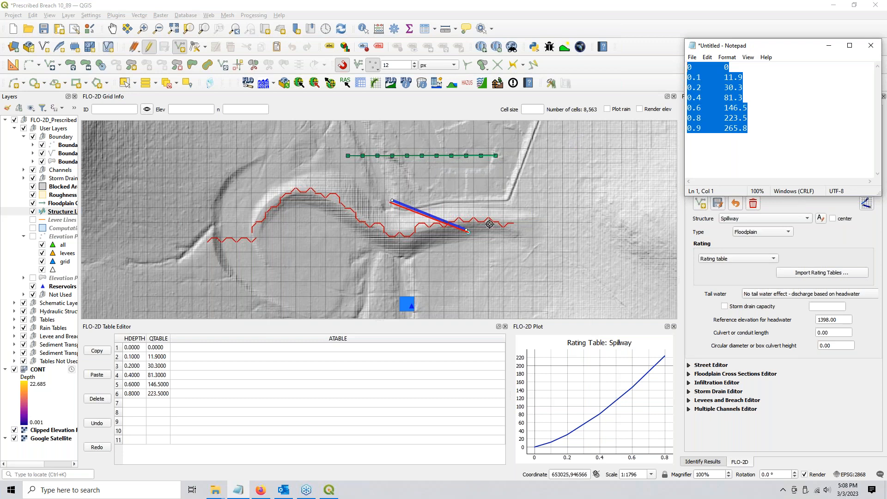
pyautogui.click(136, 351)
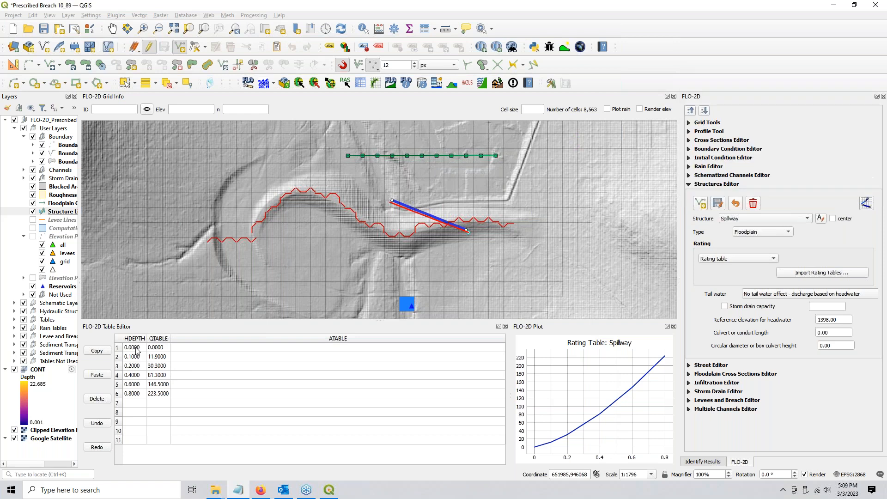
# Paste the seven Notepad rows into the Spillway rating table and check the 1398.00 headwater reference elevation
pyautogui.click(97, 374)
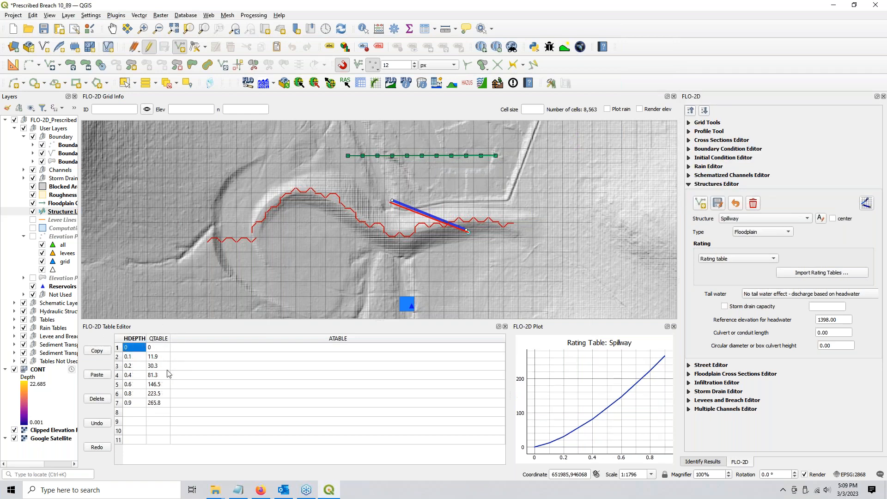
pyautogui.click(213, 385)
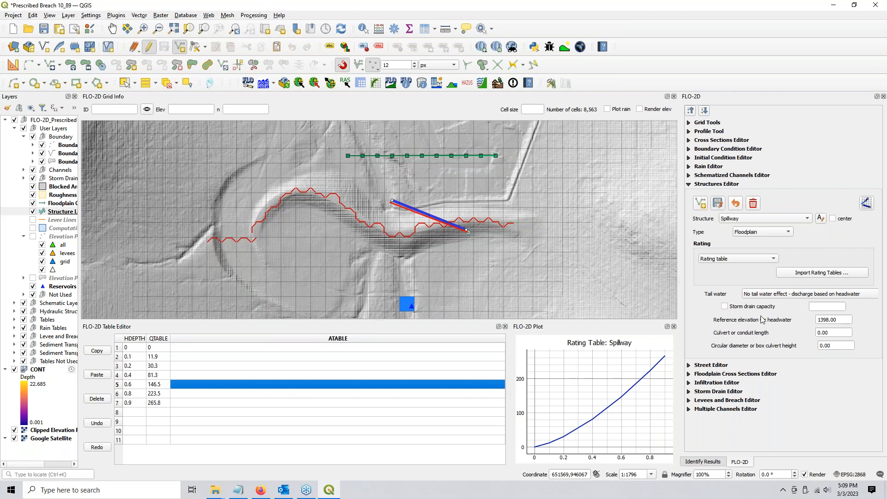
pyautogui.press('ctrl')
pyautogui.moveTo(840, 321); pyautogui.dragTo(811, 327)
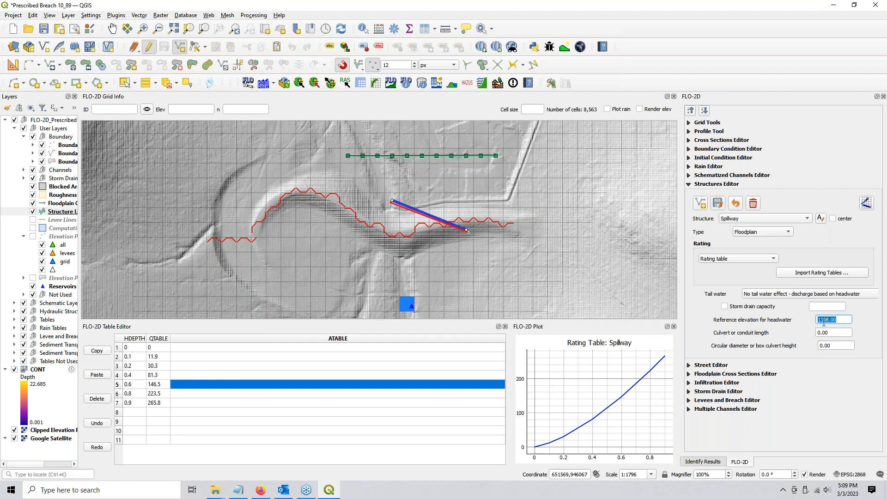
pyautogui.moveTo(841, 320); pyautogui.dragTo(816, 320)
pyautogui.click(870, 207)
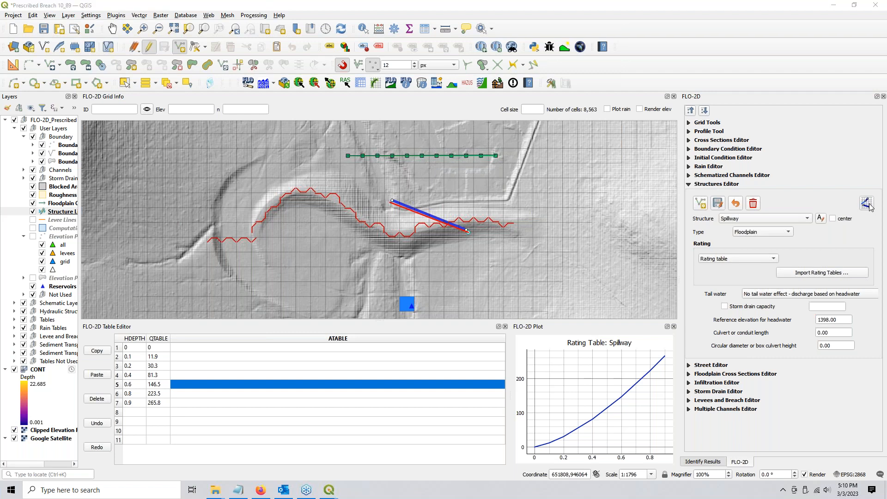
# Overwrite the existing structure data with the schematized Spillway and zoom in to check the line
pyautogui.click(478, 246)
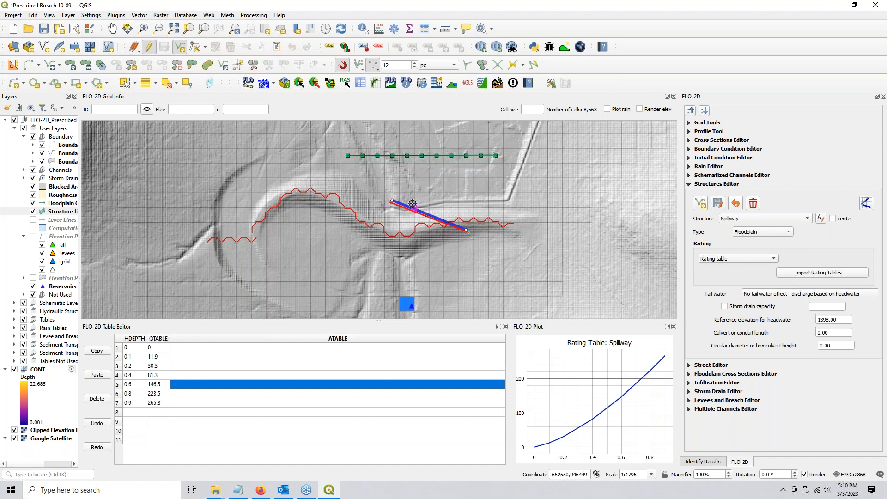
pyautogui.scroll(2, 412, 204)
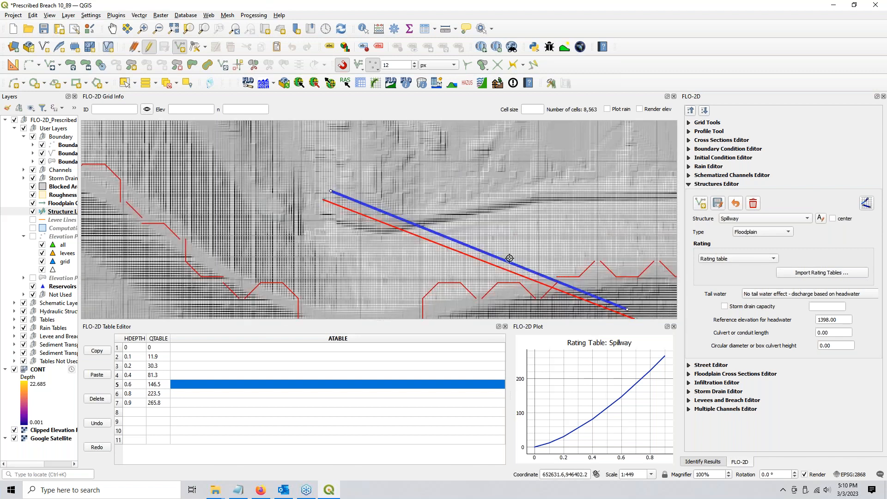
pyautogui.scroll(-2, 337, 203)
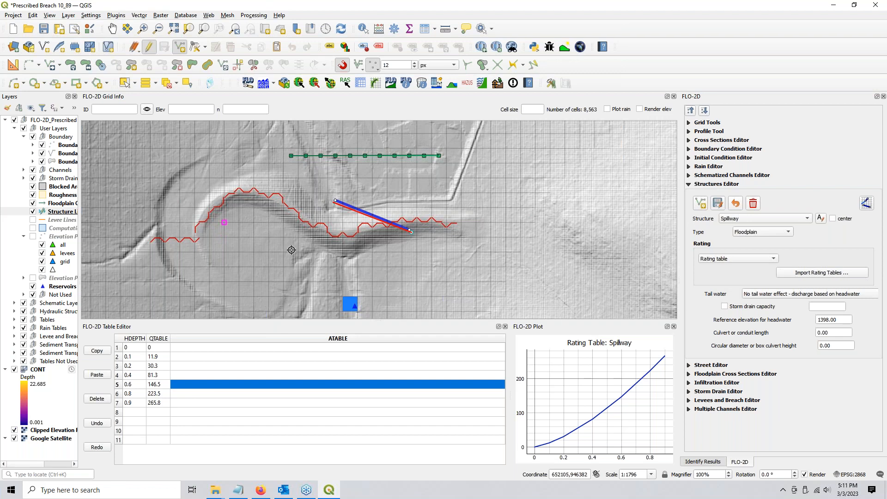
pyautogui.click(690, 111)
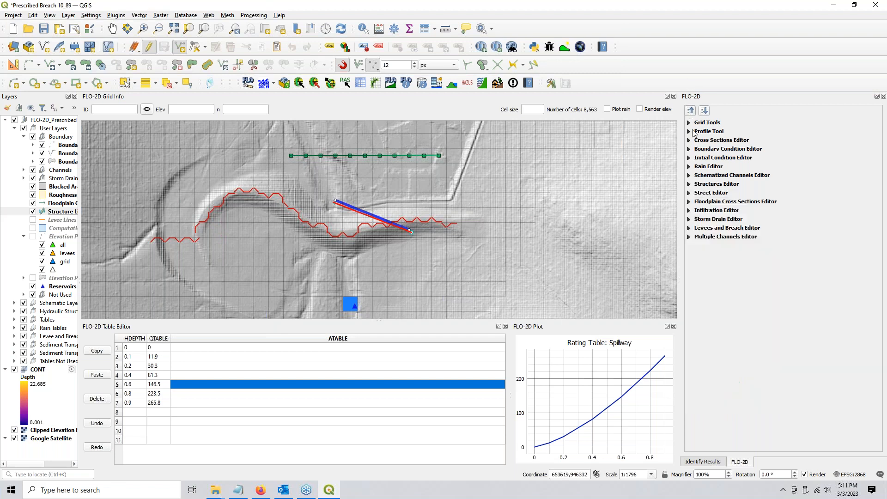
# Recenter on the spillway and place a new reservoir point just below the spillway line
pyautogui.scroll(-1, 348, 259)
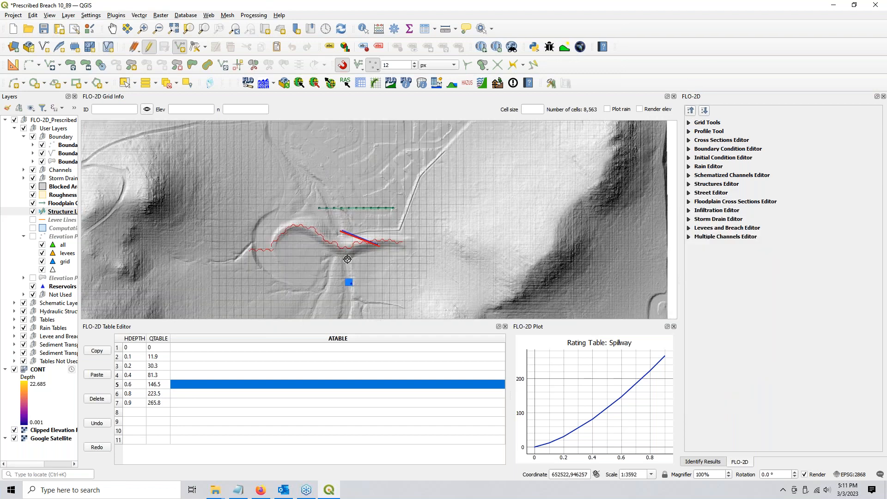
pyautogui.moveTo(347, 259); pyautogui.dragTo(358, 182)
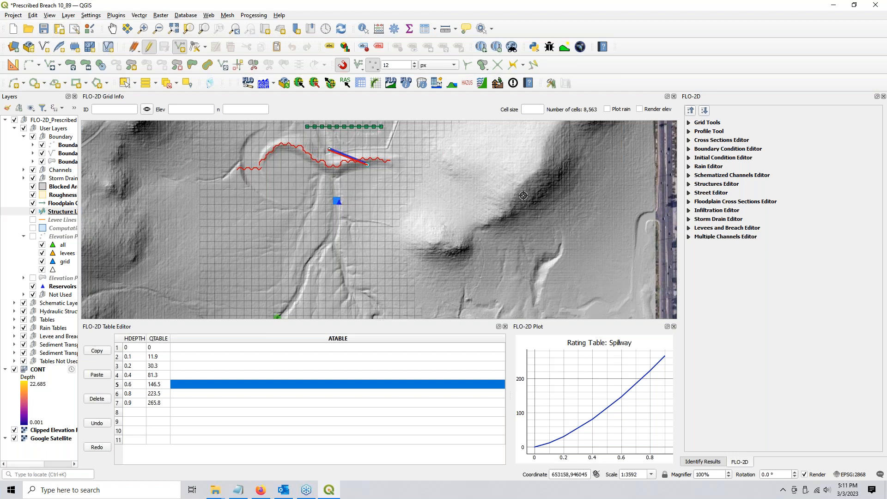
pyautogui.click(689, 158)
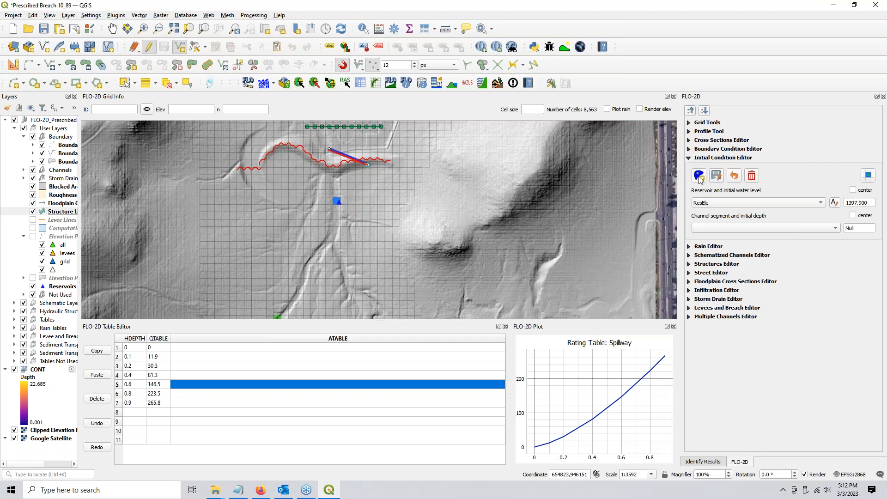
pyautogui.click(699, 178)
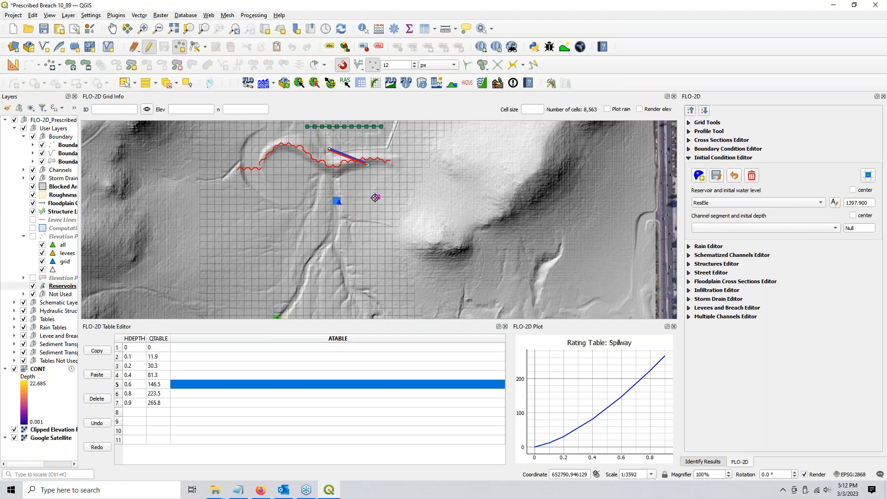
pyautogui.click(377, 218)
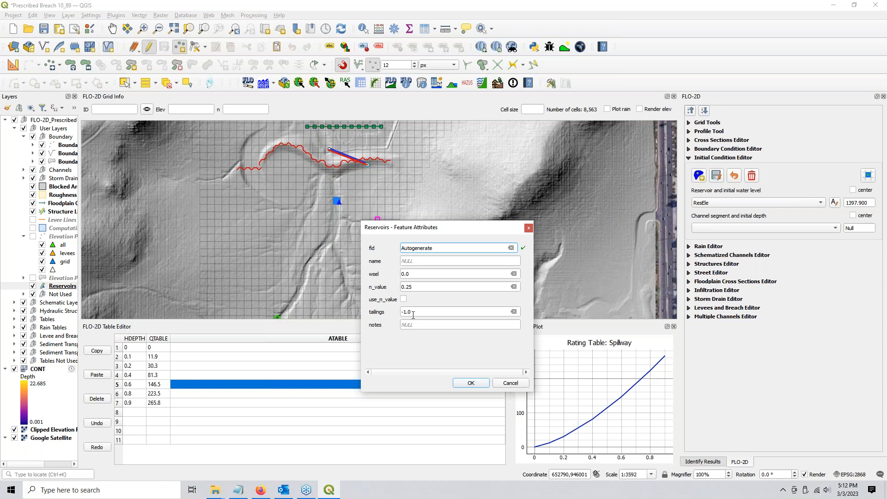
# Review the reservoir's tailings and notes fields, tick use_n_value, then cancel the form
pyautogui.doubleClick(405, 313)
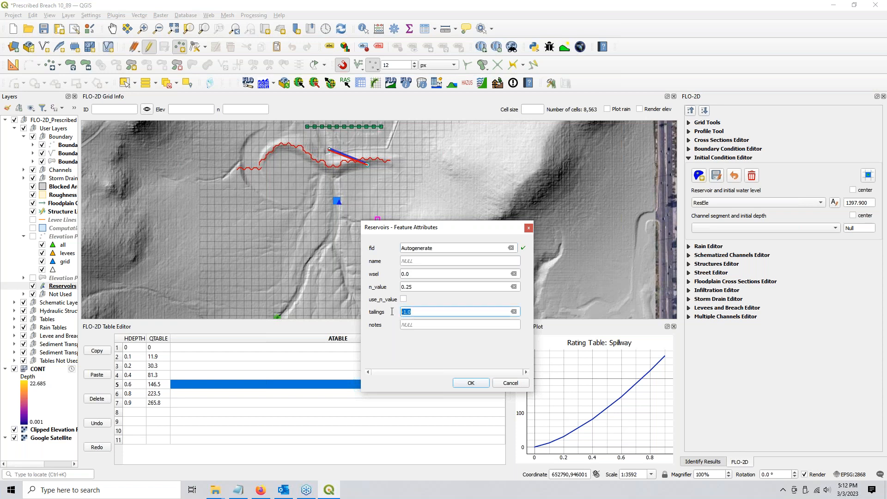
pyautogui.click(409, 325)
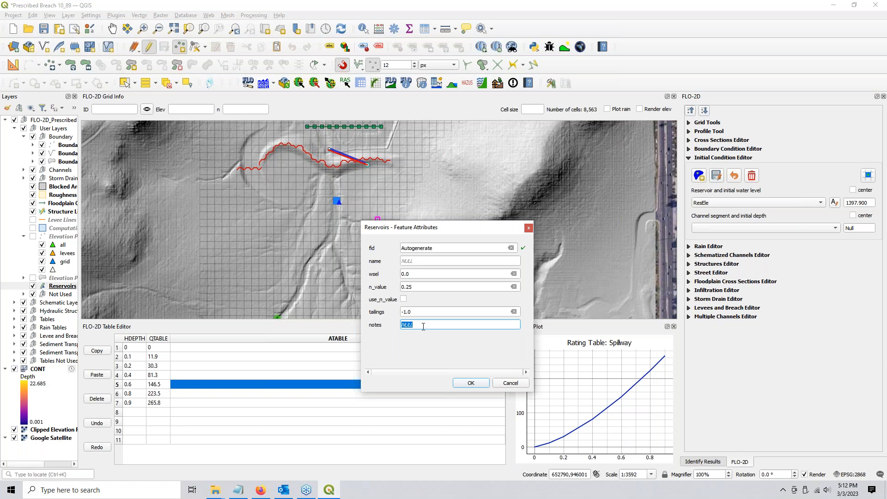
pyautogui.click(403, 300)
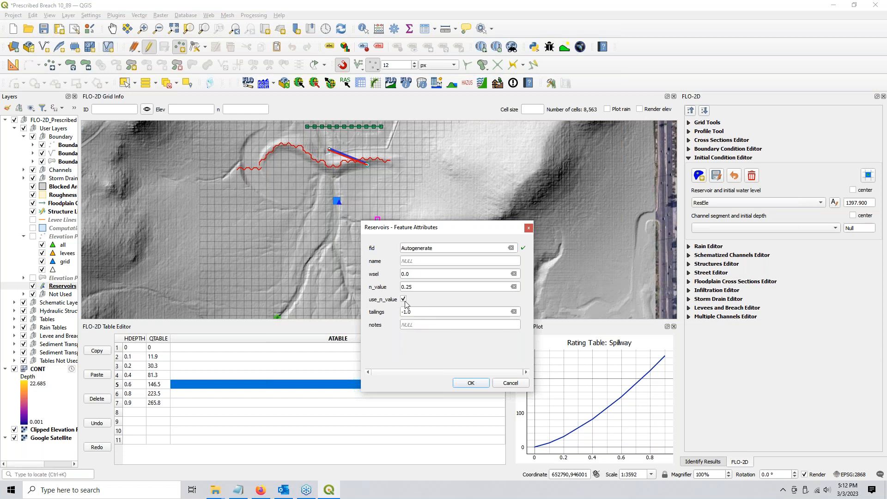
pyautogui.click(511, 383)
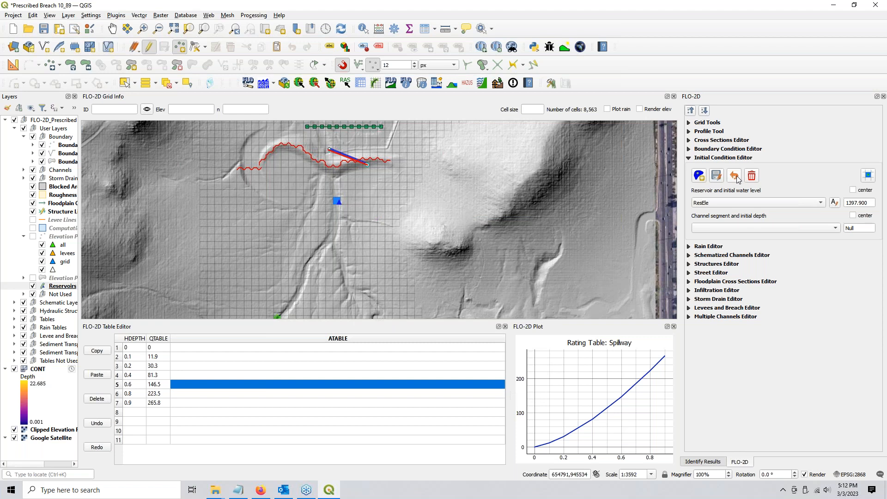
# Revert the reservoir edits, confirm the 1397.900 water level, and zoom out to the whole model
pyautogui.click(738, 179)
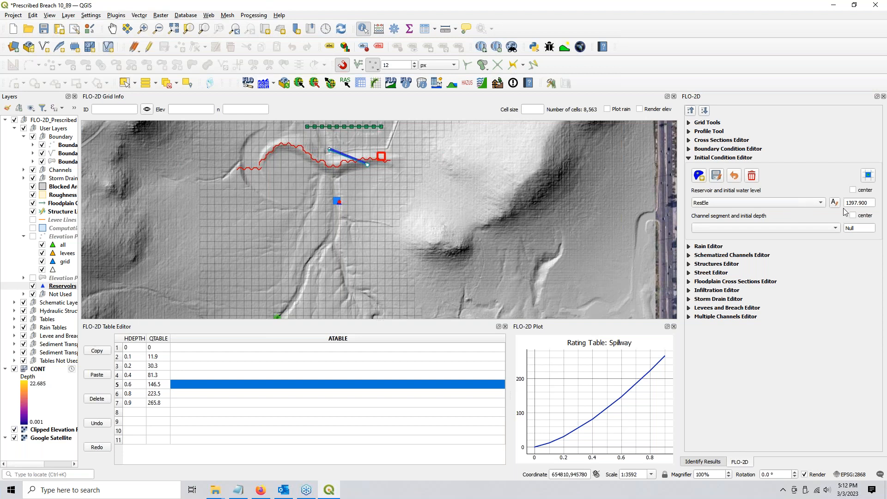
pyautogui.moveTo(868, 203); pyautogui.dragTo(845, 203)
pyautogui.scroll(1, 369, 164)
pyautogui.moveTo(370, 164); pyautogui.dragTo(387, 208)
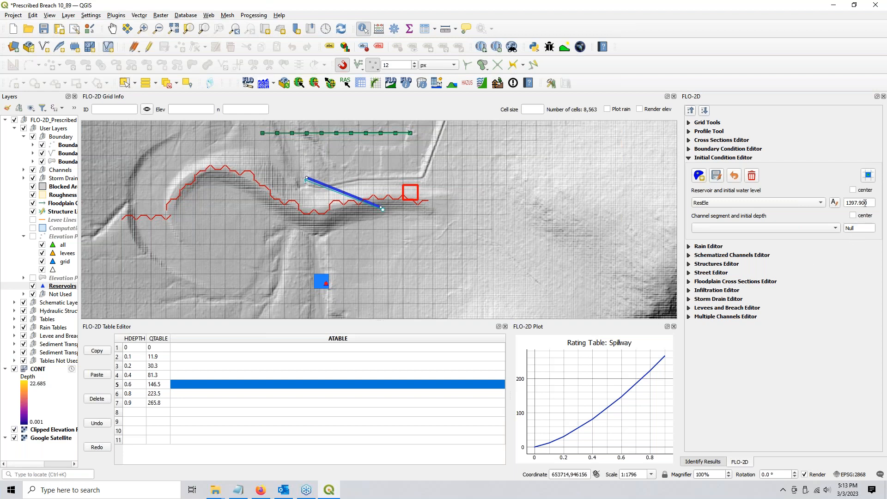
pyautogui.scroll(-1, 351, 242)
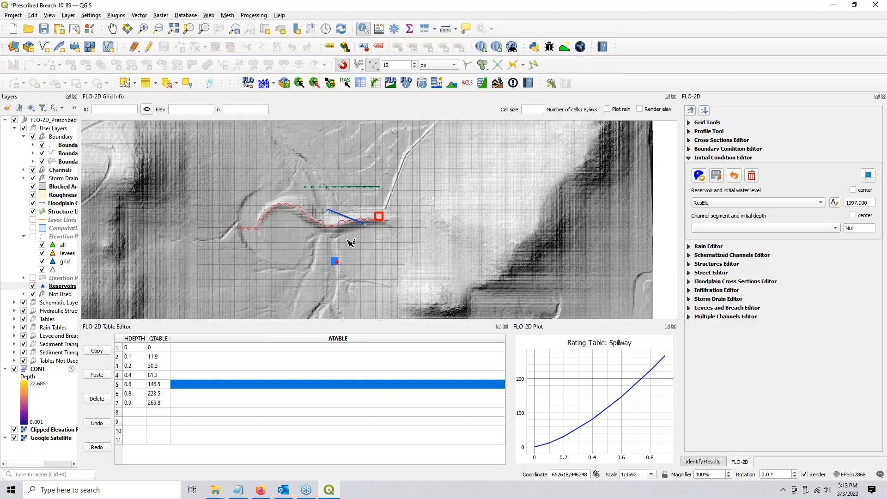
pyautogui.scroll(-1, 347, 240)
pyautogui.moveTo(314, 310); pyautogui.dragTo(322, 258)
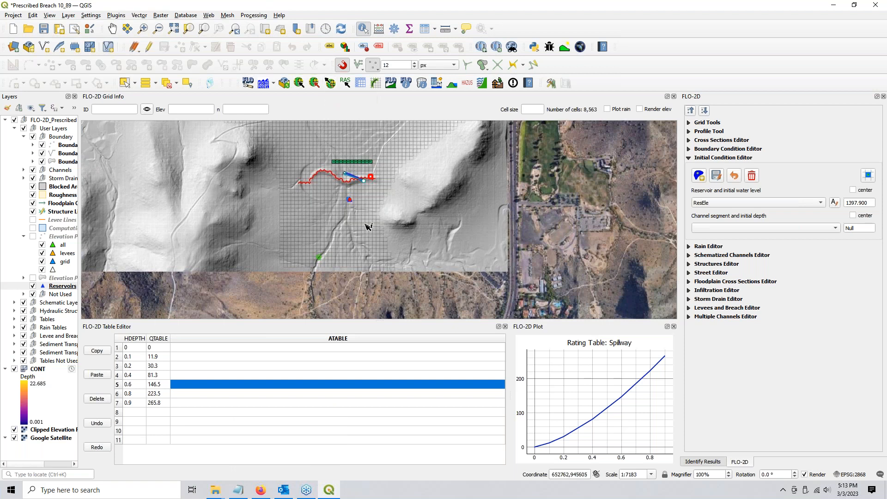
# Export the FLO-2D data files to the SpillwayTest folder and view the DAT files in File Explorer
pyautogui.click(331, 86)
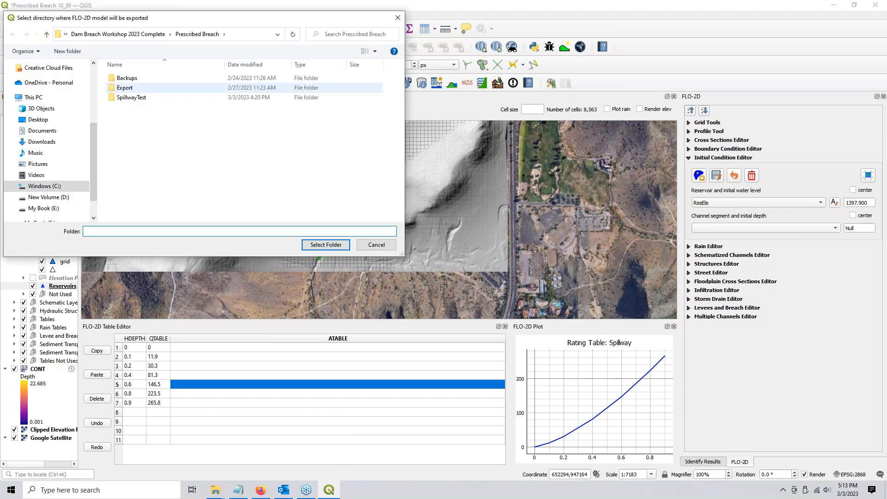
pyautogui.click(140, 100)
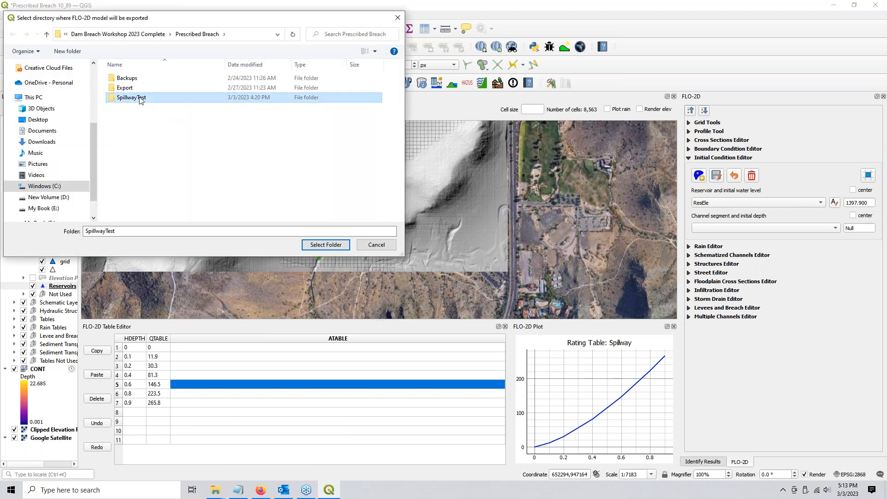
pyautogui.click(321, 246)
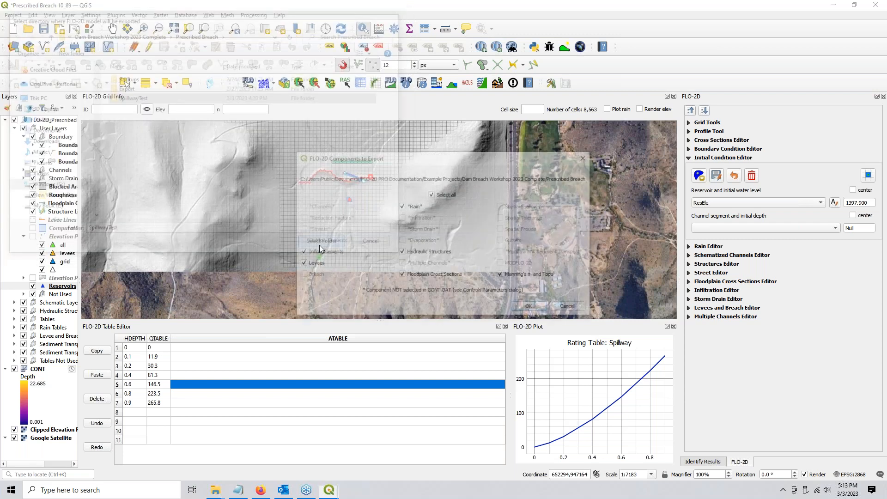
pyautogui.click(544, 307)
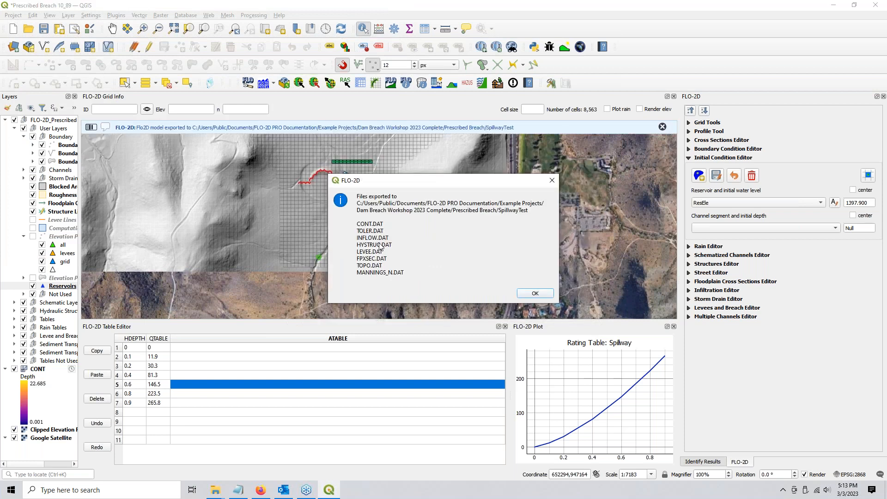
pyautogui.click(534, 294)
pyautogui.click(216, 490)
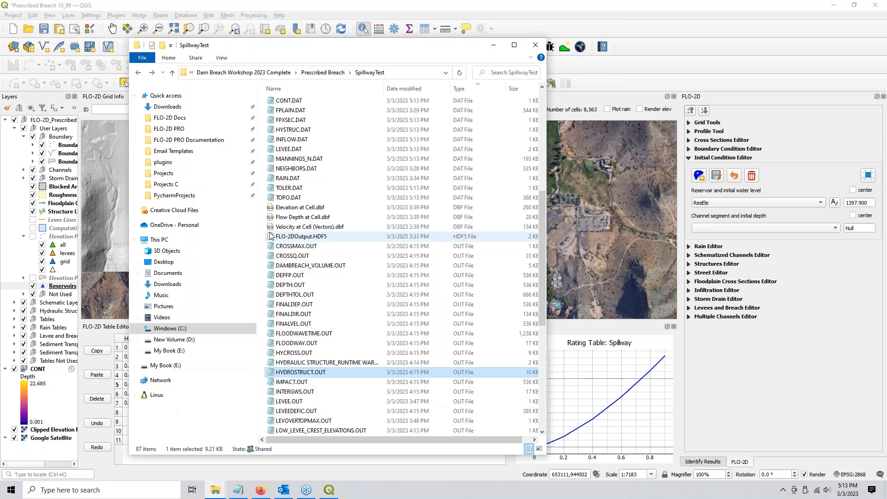
# Open INFLOW.DAT and review the reservoir line and hydrograph rows 0.0 0.0, 0.1 200.0 and 10.0 200.0
pyautogui.click(295, 140)
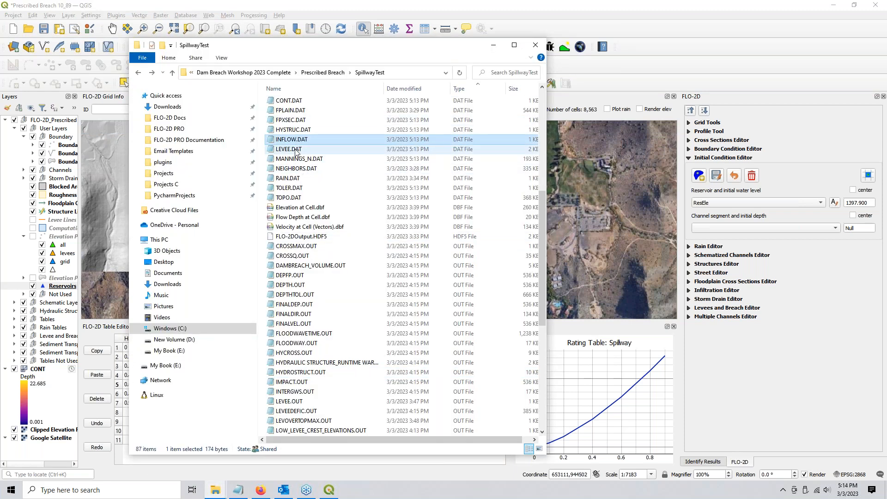
pyautogui.doubleClick(295, 140)
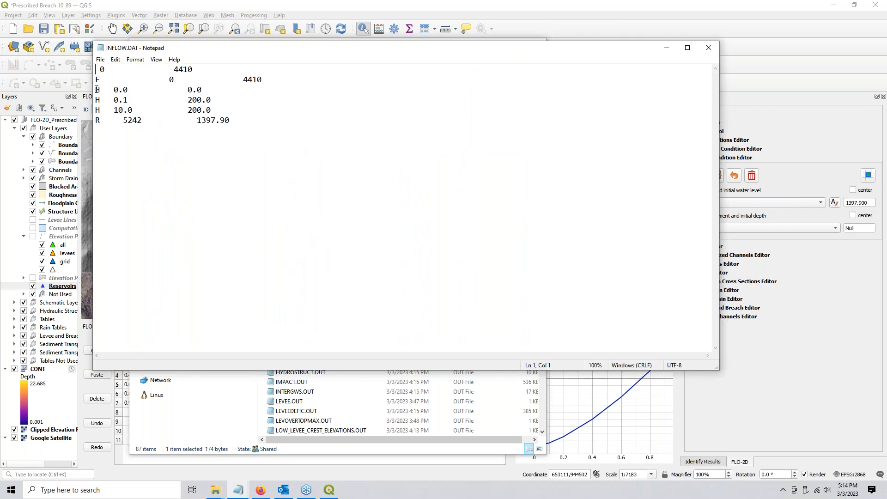
pyautogui.moveTo(95, 120); pyautogui.dragTo(89, 83)
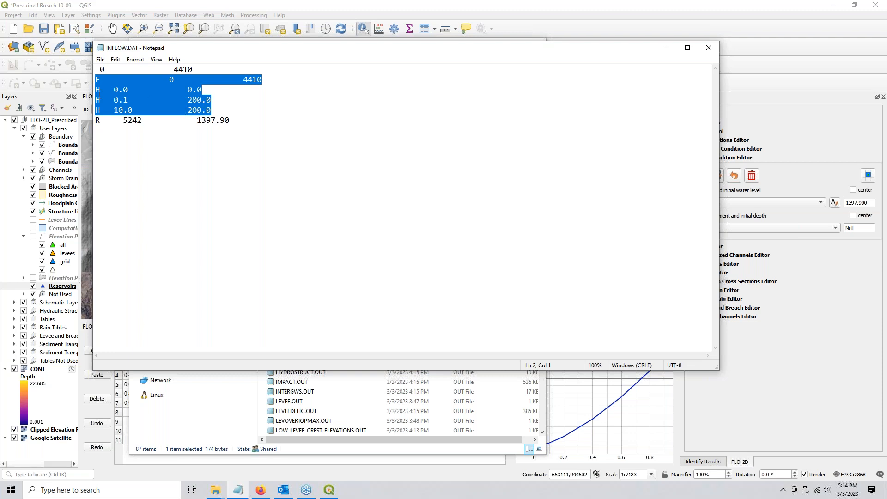
pyautogui.moveTo(111, 90); pyautogui.dragTo(220, 93)
pyautogui.moveTo(111, 101); pyautogui.dragTo(224, 101)
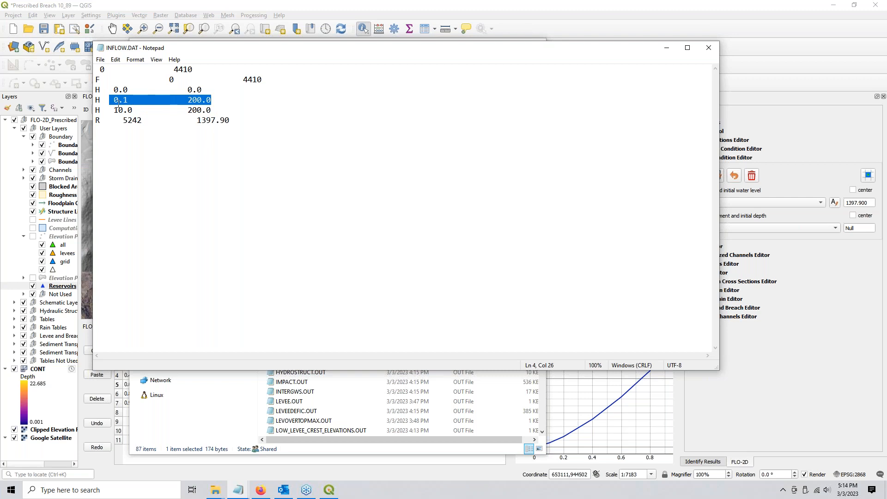
pyautogui.moveTo(109, 110); pyautogui.dragTo(230, 111)
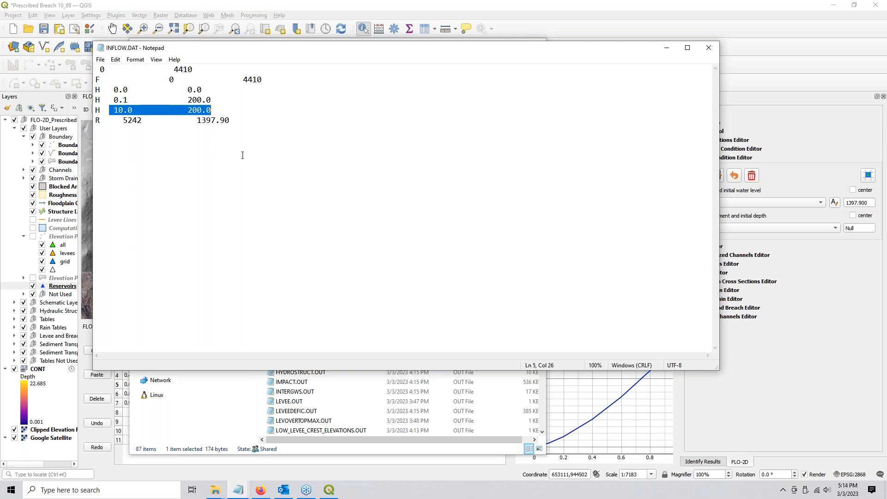
# Check the 200.0 discharge on the last row, then close Notepad and minimize File Explorer
pyautogui.click(222, 110)
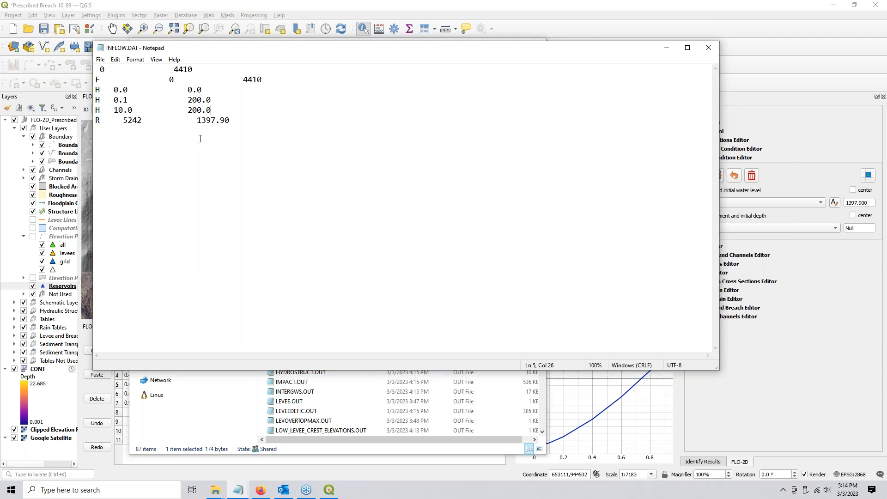
pyautogui.moveTo(185, 109); pyautogui.dragTo(310, 112)
pyautogui.click(254, 119)
pyautogui.click(709, 47)
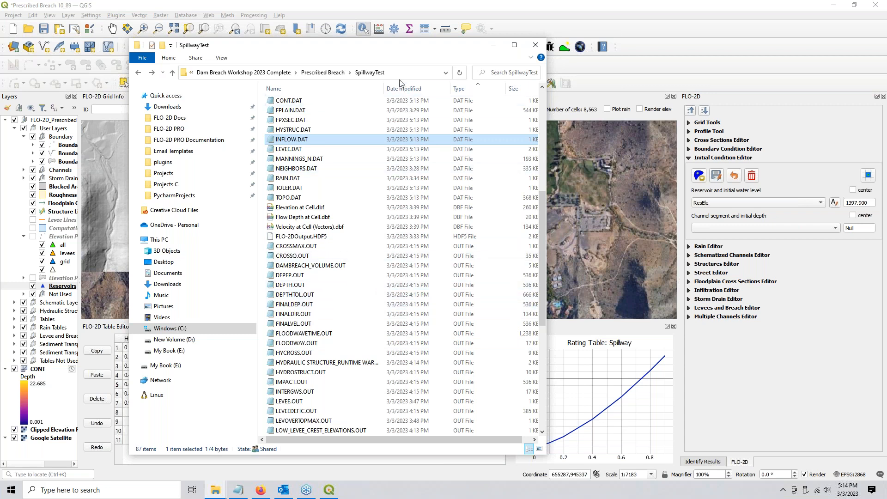
pyautogui.click(493, 44)
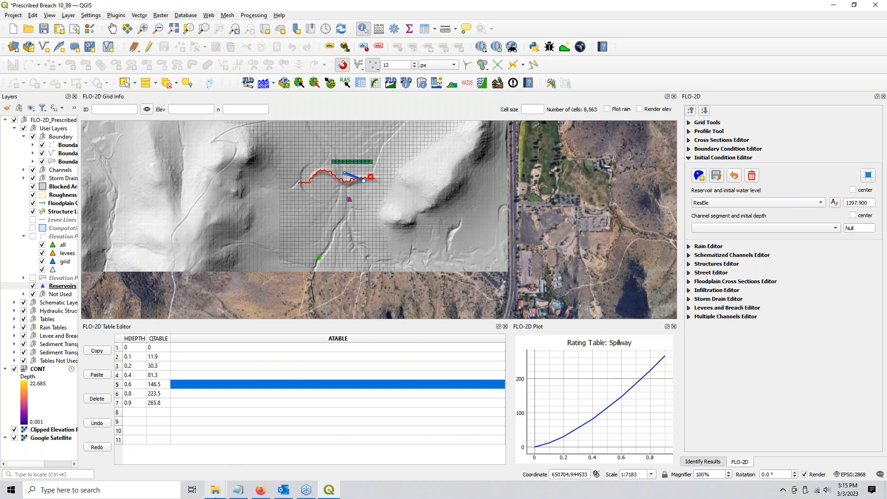
# Reopen the SpillwayTest folder and check HYSTRUC.DAT's Spillway 1398.0 line and rating rows, then close it
pyautogui.moveTo(215, 495)
pyautogui.click(183, 455)
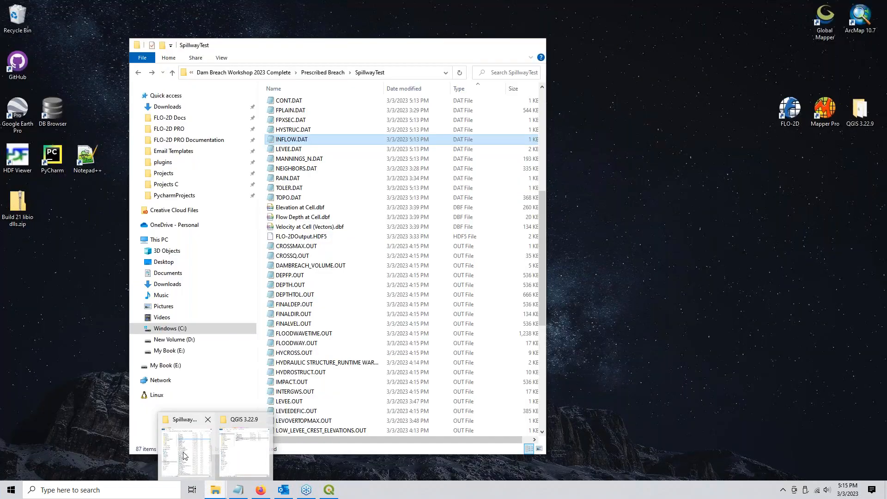
pyautogui.doubleClick(295, 130)
pyautogui.moveTo(181, 144); pyautogui.dragTo(96, 78)
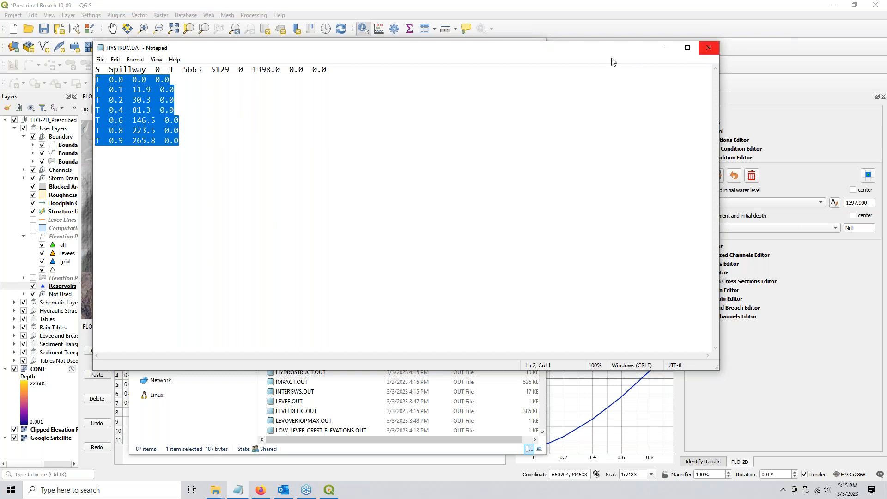
pyautogui.moveTo(252, 69); pyautogui.dragTo(281, 69)
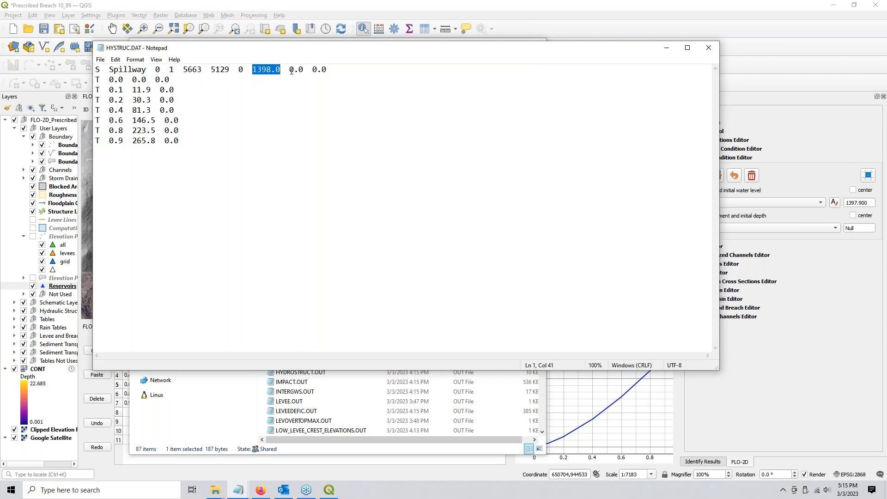
pyautogui.click(708, 48)
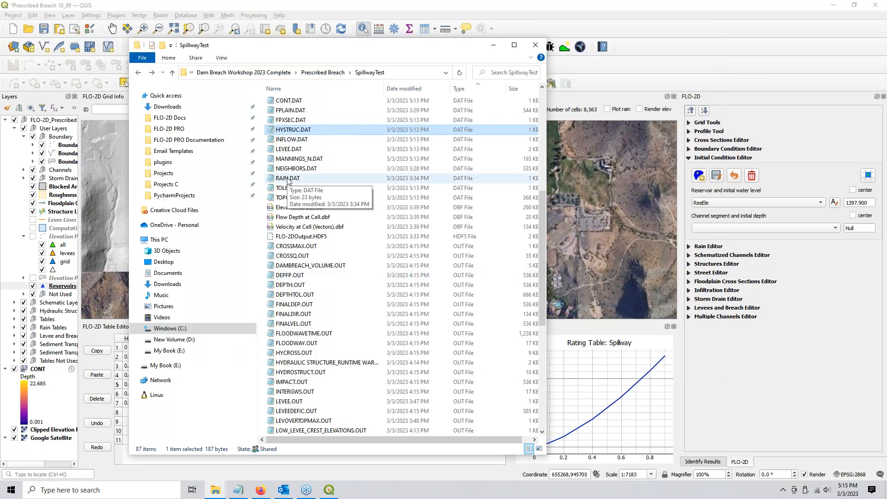
# In LEVEE.DAT, change cell 5237's 1374.0 crest elevation to 1401.0, then save and close the file
pyautogui.click(289, 150)
pyautogui.doubleClick(298, 151)
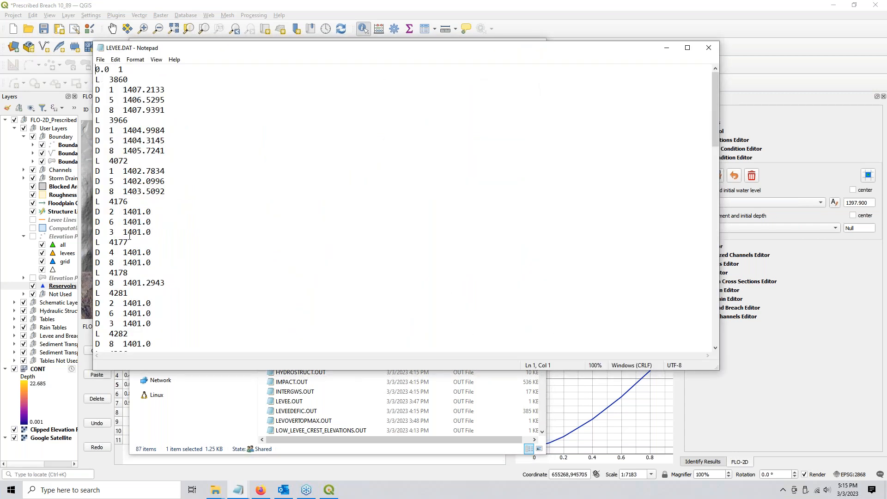
pyautogui.moveTo(715, 102); pyautogui.dragTo(679, 241)
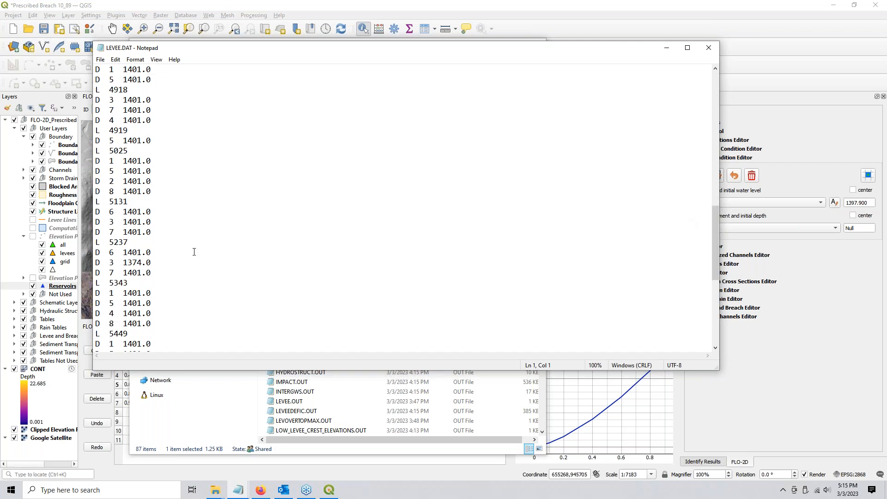
pyautogui.moveTo(123, 262); pyautogui.dragTo(142, 263)
pyautogui.write('1401')
pyautogui.hotkey('ctrl', 's')
pyautogui.scroll(-8, 173, 244)
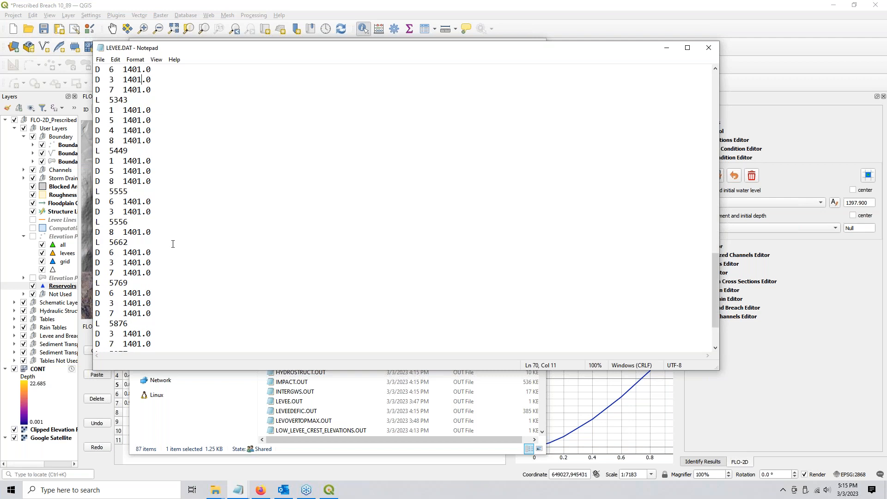
pyautogui.hotkey('alt', 'F4')
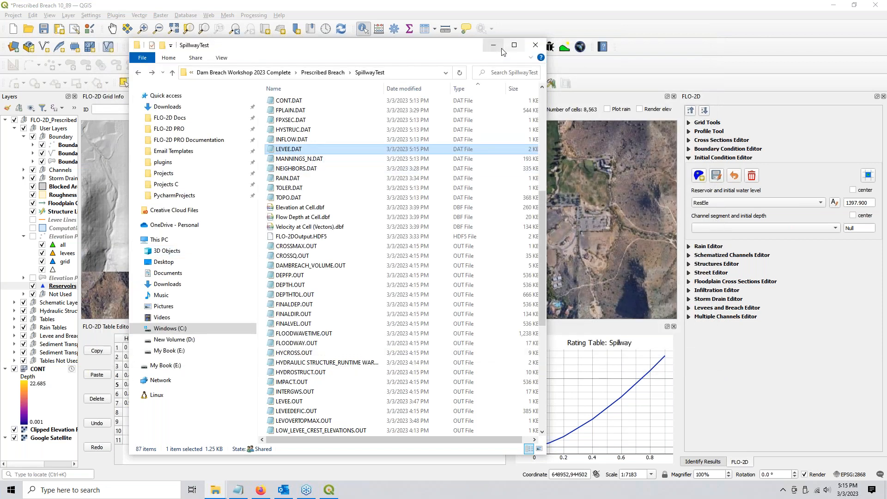
# Minimize File Explorer, zoom the QGIS map into the spillway area, and start a Run FLO-2D Pro
pyautogui.click(496, 48)
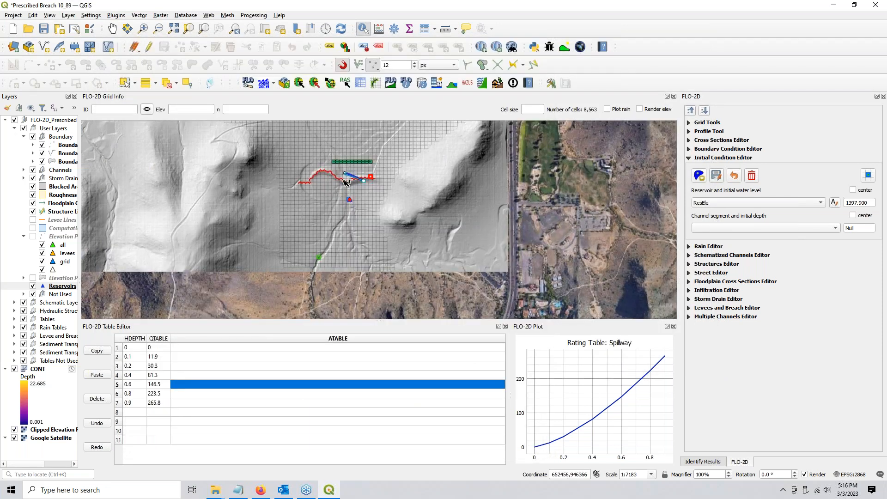
pyautogui.scroll(1, 346, 181)
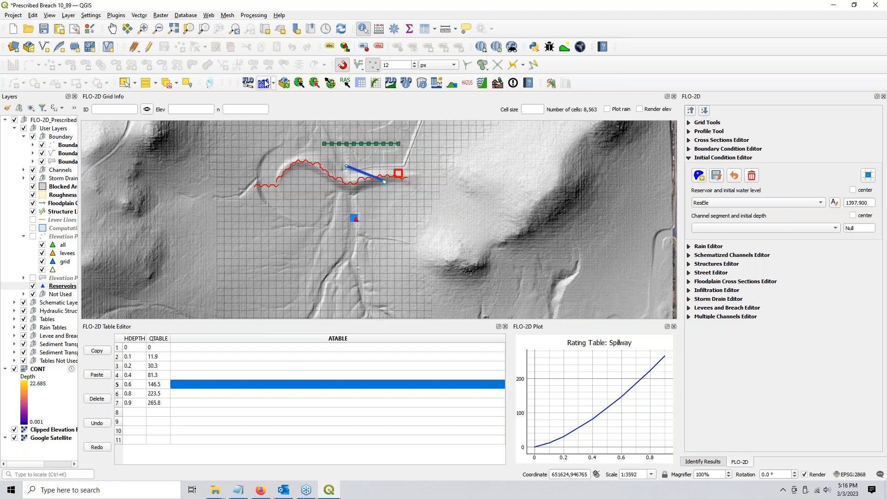
pyautogui.click(263, 84)
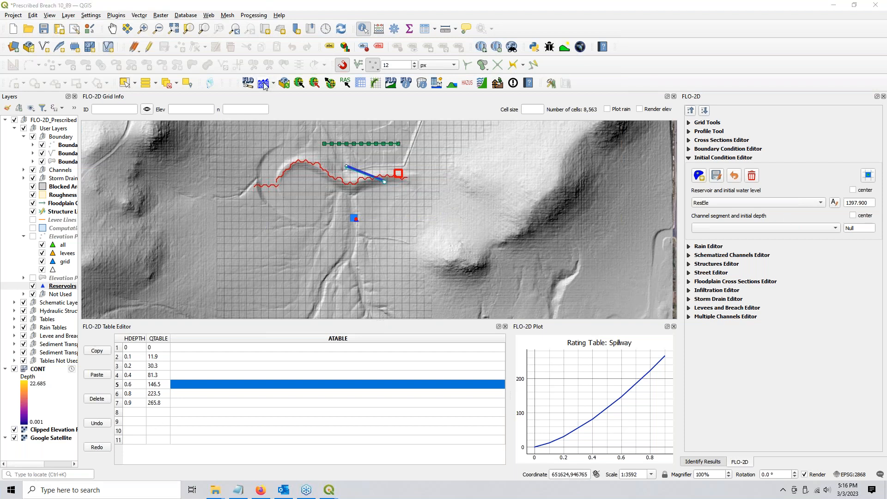
# Run the spillway simulation to completion with Excellent volume conservation, then close the Simulation Summary
pyautogui.click(503, 259)
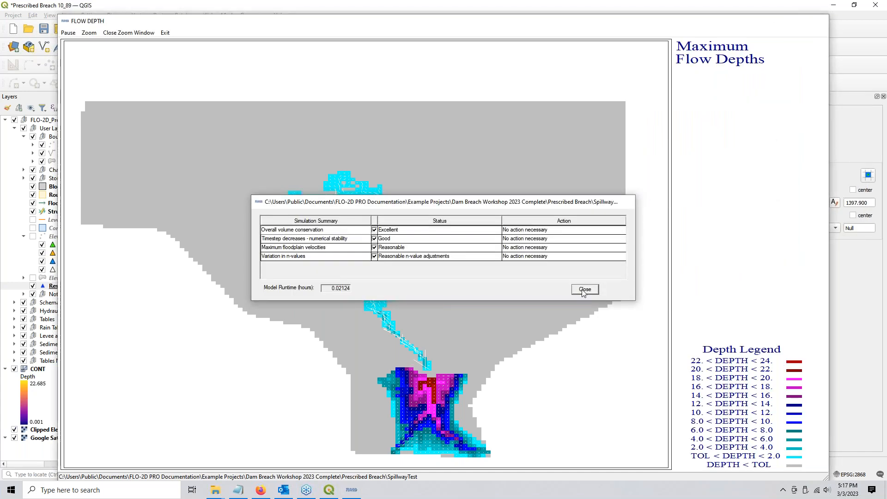
pyautogui.click(585, 289)
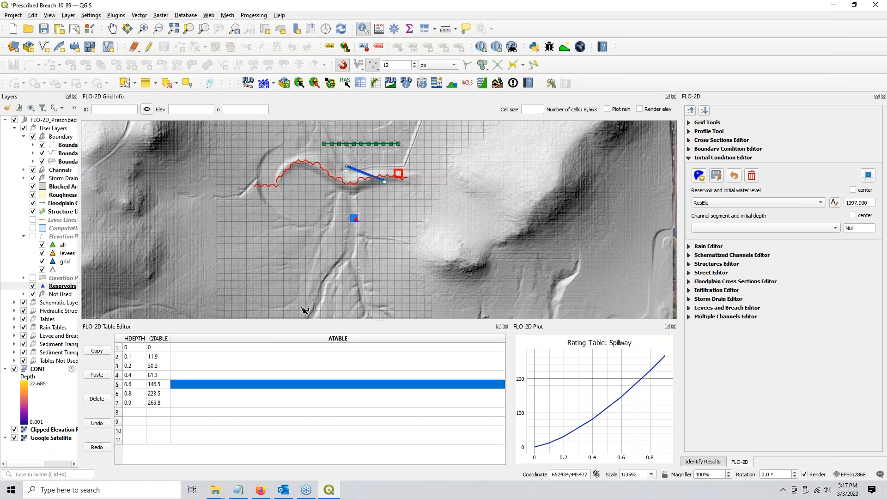
pyautogui.rightClick(33, 372)
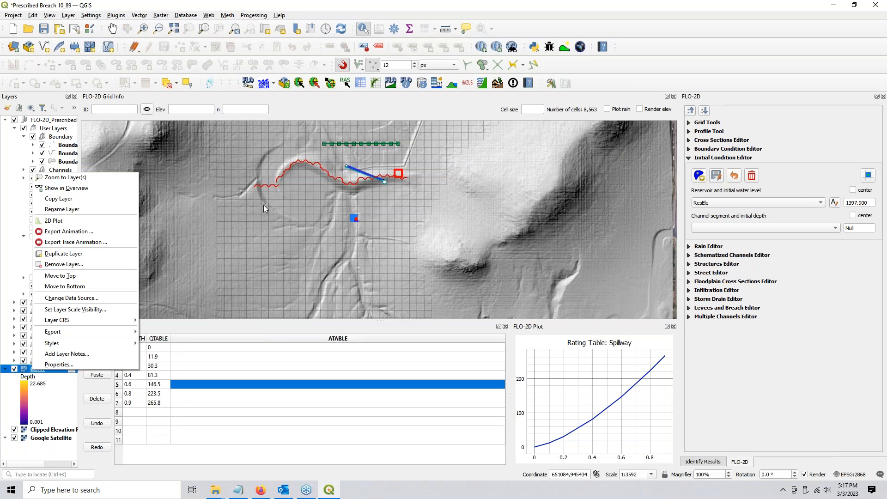
pyautogui.click(319, 237)
pyautogui.click(321, 236)
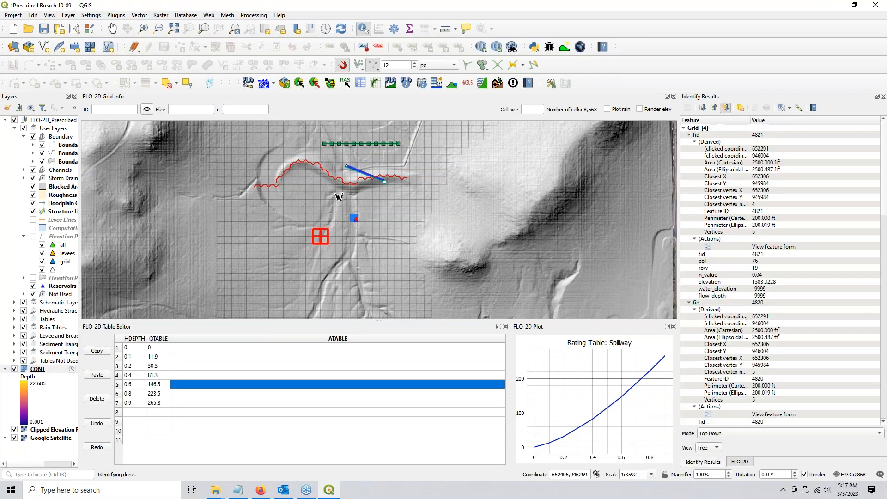
pyautogui.rightClick(496, 206)
pyautogui.press('Escape')
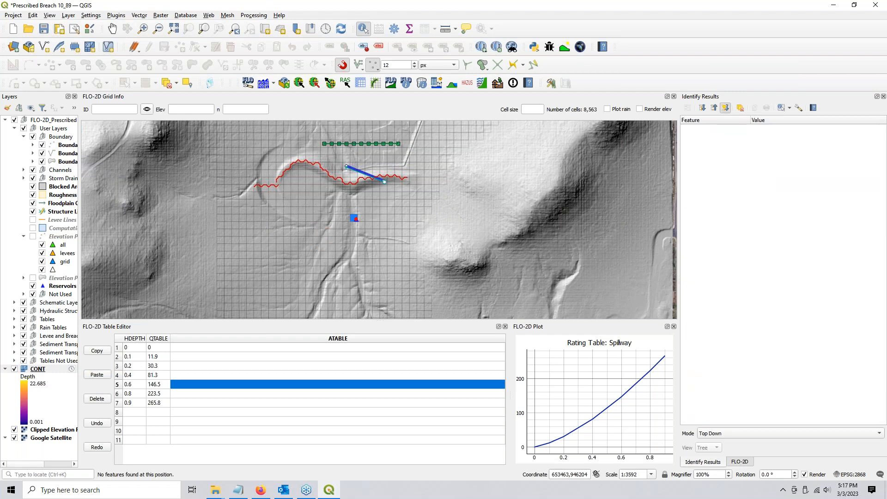
pyautogui.click(447, 140)
pyautogui.click(112, 28)
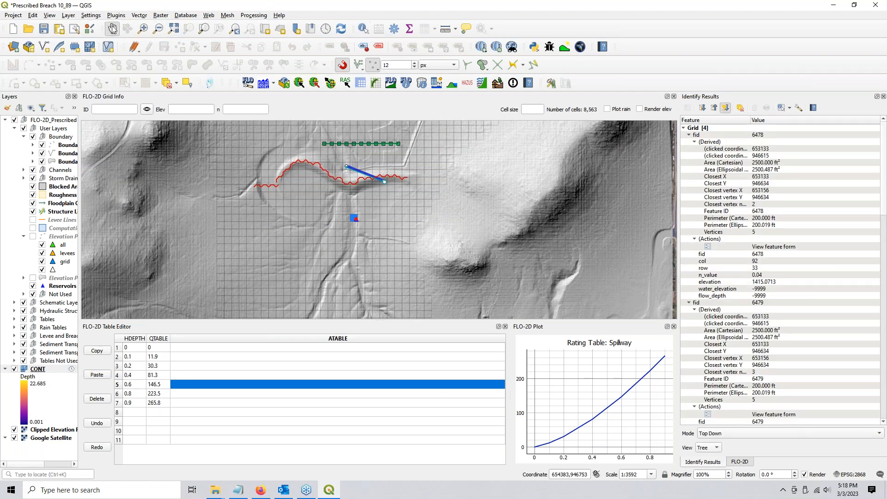
pyautogui.click(883, 96)
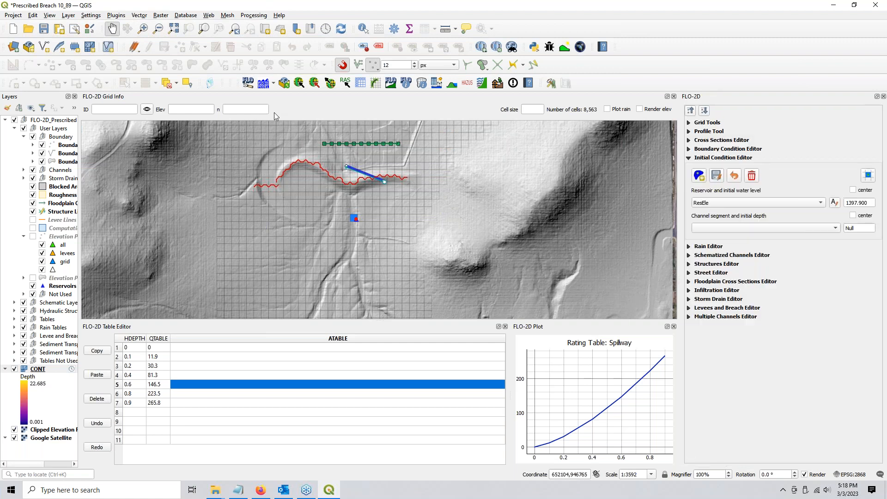
pyautogui.click(273, 85)
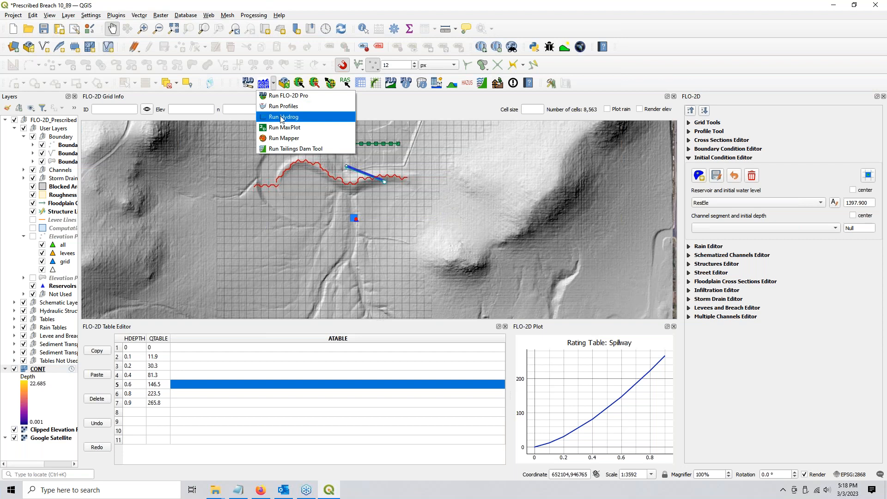
# In HYDROG, plot the Spillway structure's discharge hydrograph at node 5663, peaking near 167 cfs, then exit
pyautogui.click(281, 117)
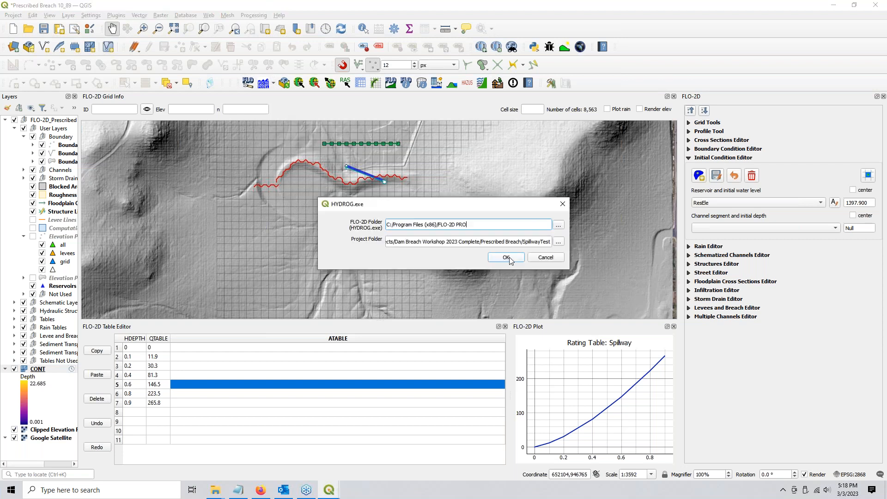
pyautogui.press('Return')
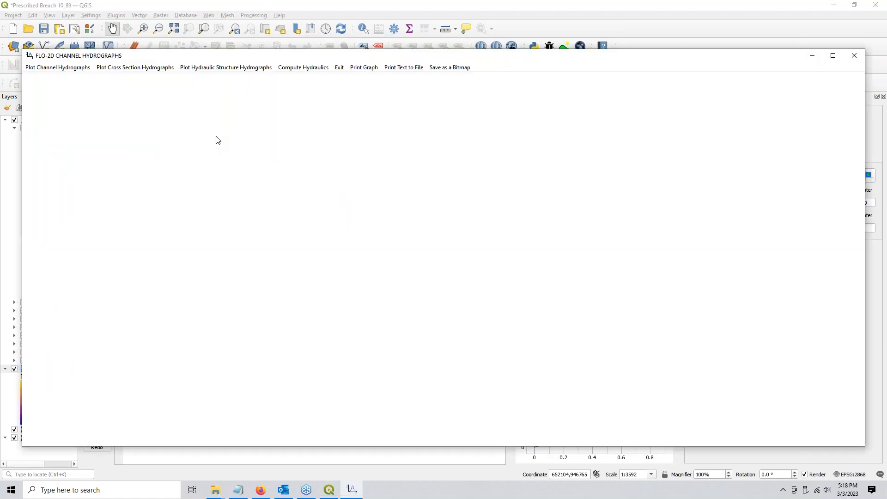
pyautogui.click(217, 70)
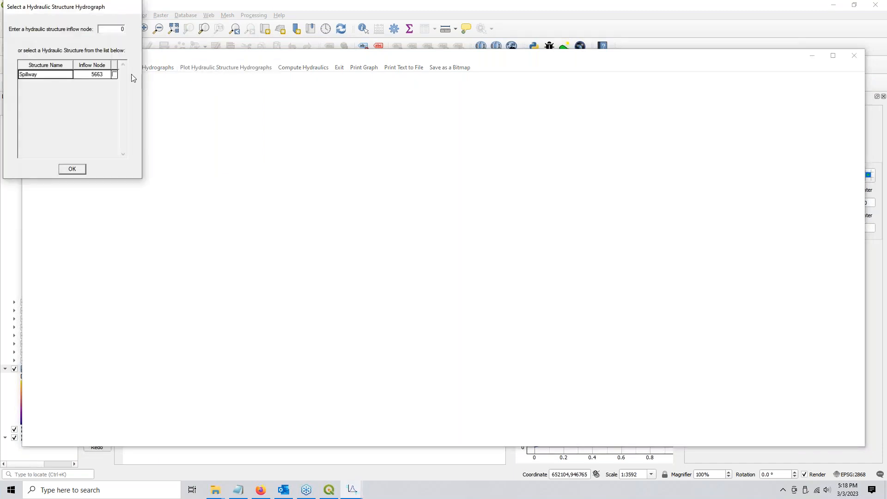
pyautogui.click(115, 75)
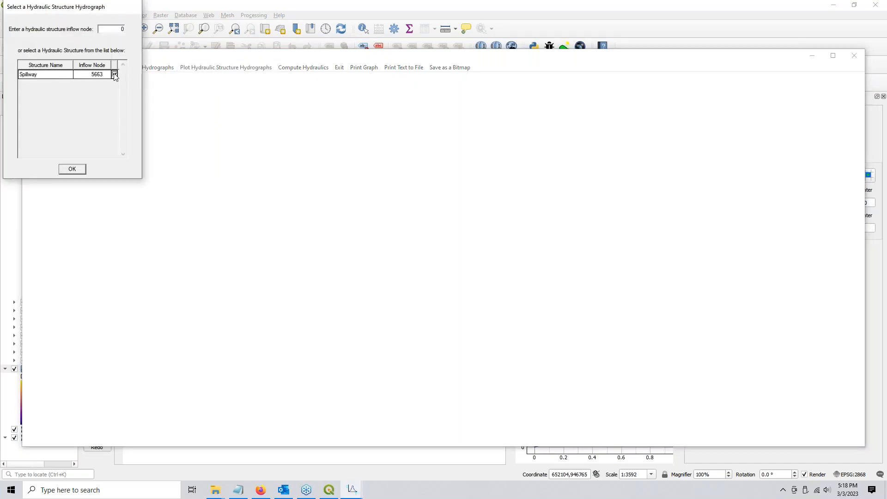
pyautogui.click(72, 169)
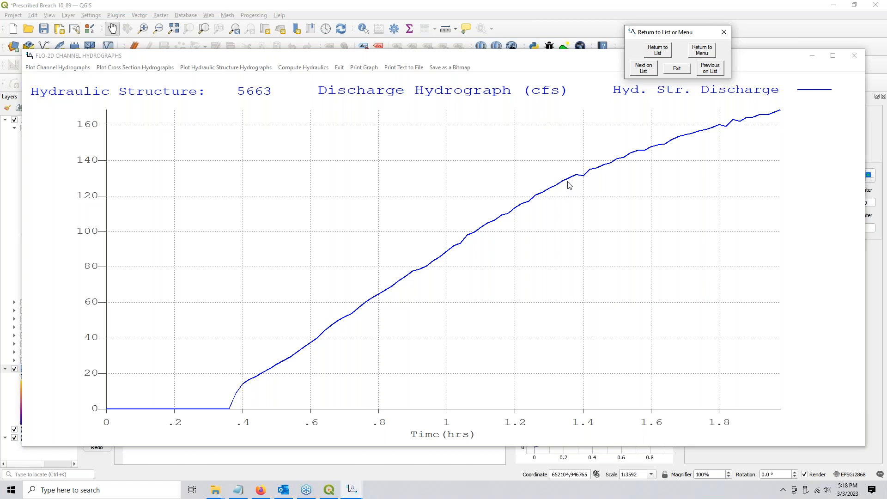
pyautogui.click(676, 68)
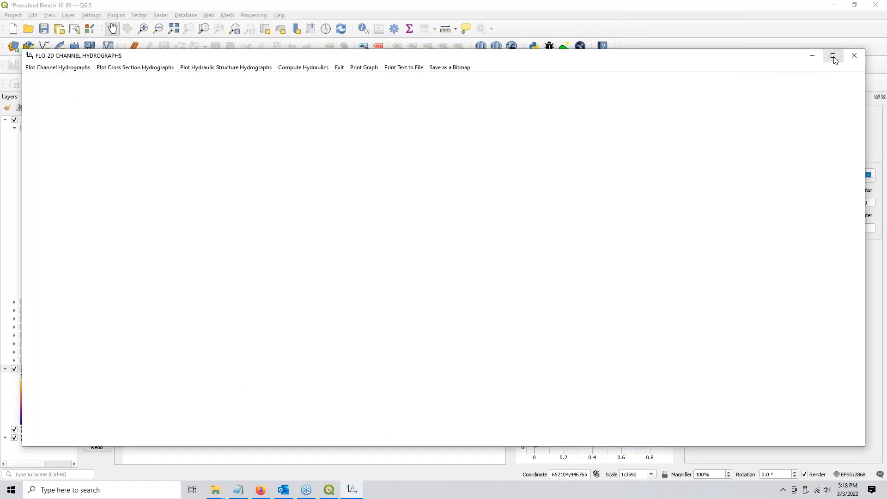
pyautogui.click(849, 56)
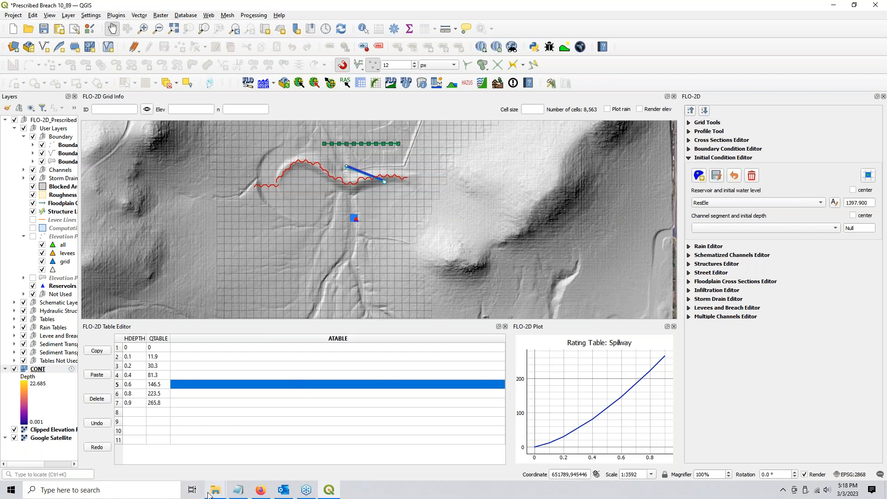
# Bring the SpillwayTest folder back up and select HYDROSTRUCT.OUT in the file list
pyautogui.moveTo(211, 492)
pyautogui.click(198, 457)
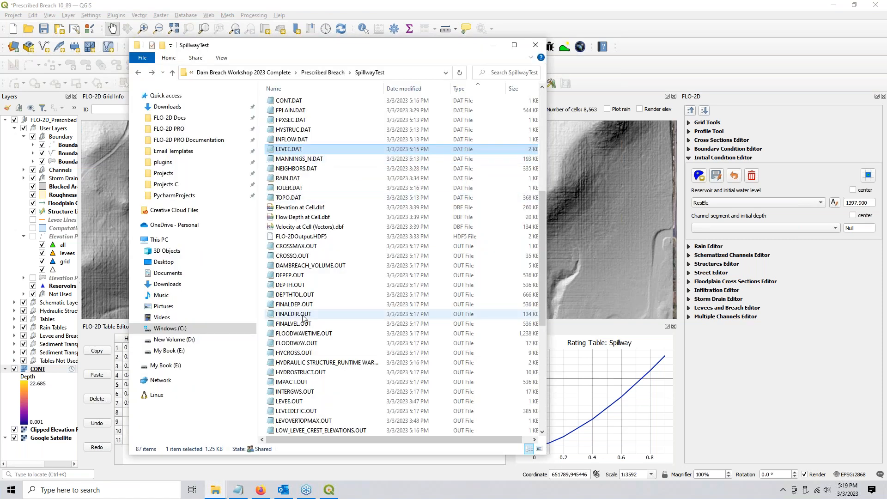
pyautogui.click(306, 304)
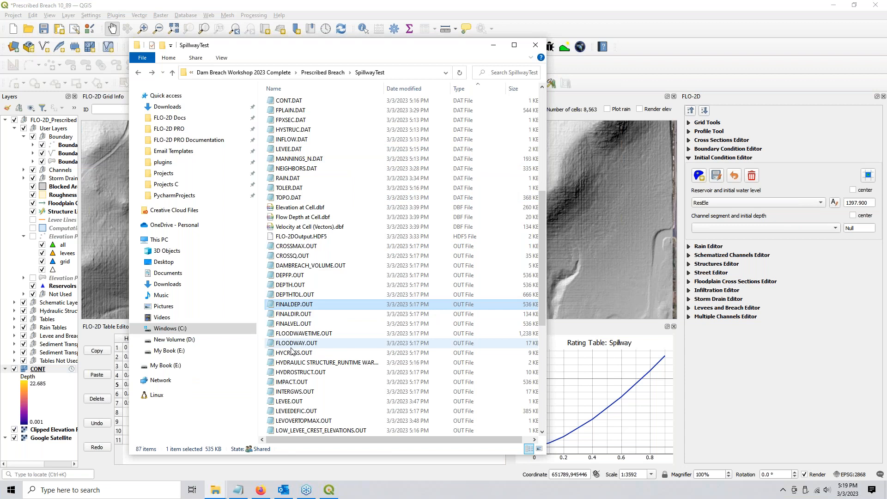
pyautogui.click(291, 373)
# Read HYDROSTRUCT.OUT's Spillway peak of 169.25 at 2.00 hours, then close it and minimize the folder
pyautogui.doubleClick(291, 375)
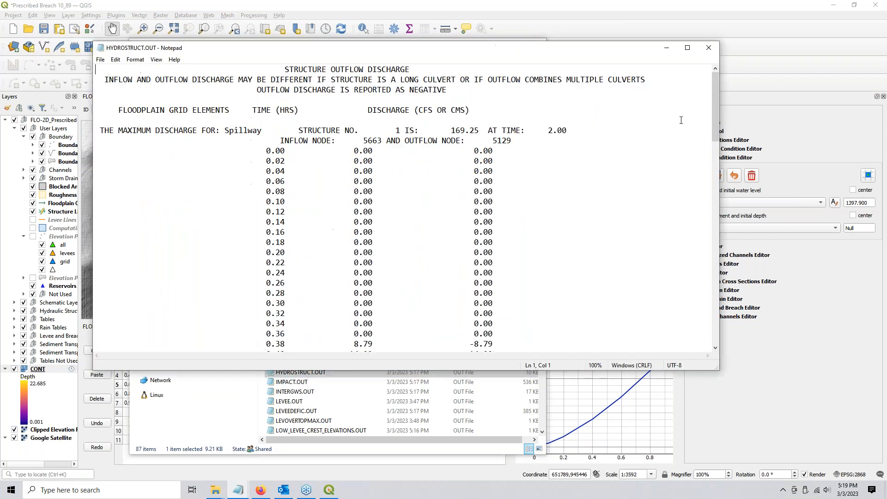
pyautogui.moveTo(713, 122); pyautogui.dragTo(668, 294)
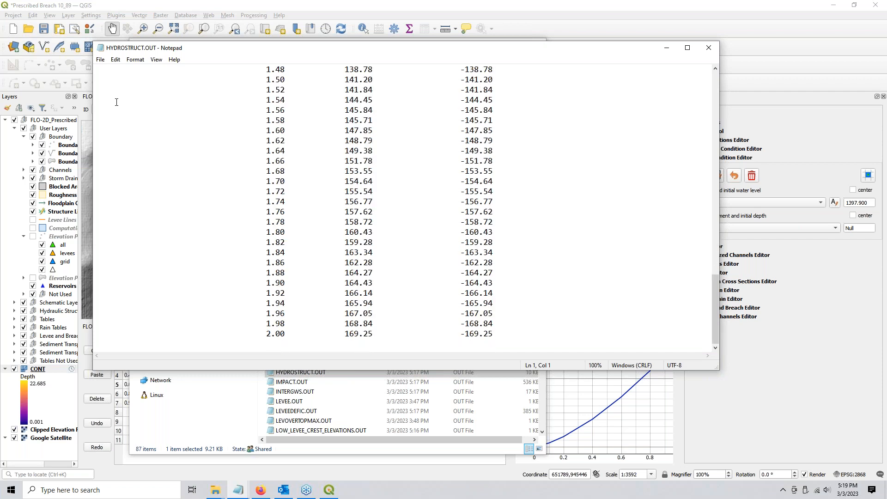
pyautogui.moveTo(146, 50); pyautogui.dragTo(199, 57)
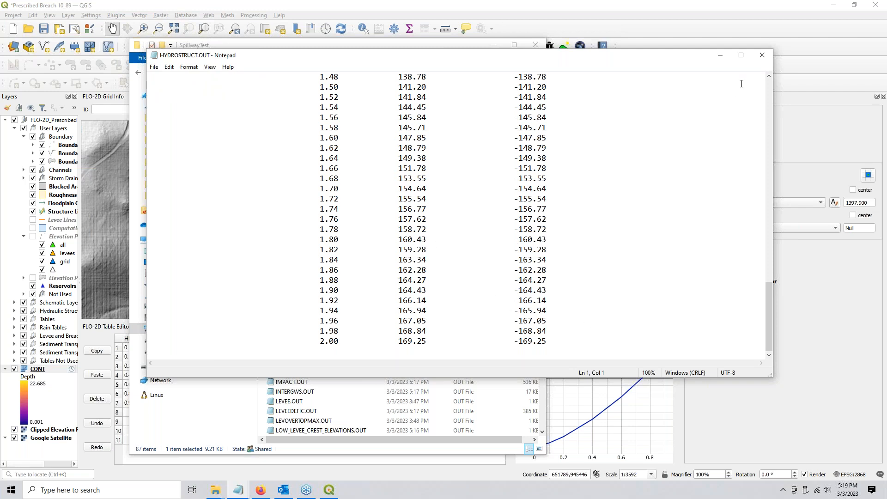
pyautogui.click(767, 58)
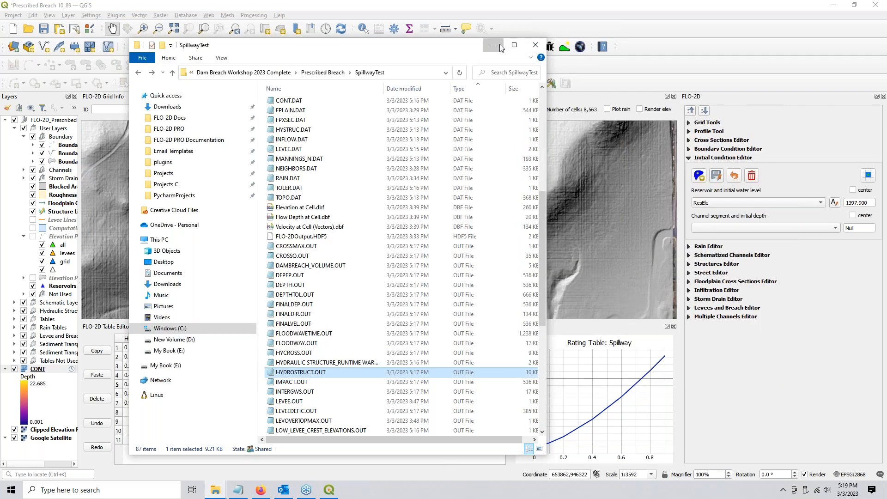
pyautogui.click(493, 45)
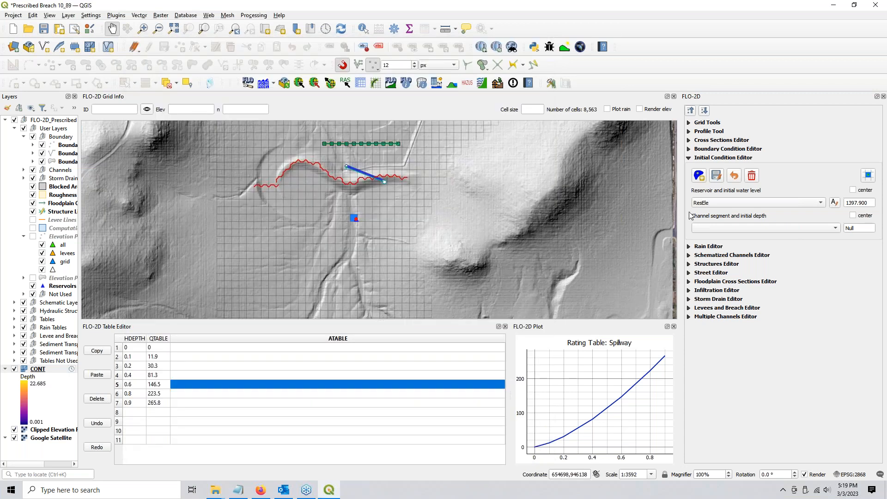
# Turn off Hydraulic Structures in the control variables with Levees on, save, and hide Structure Lines
pyautogui.click(361, 86)
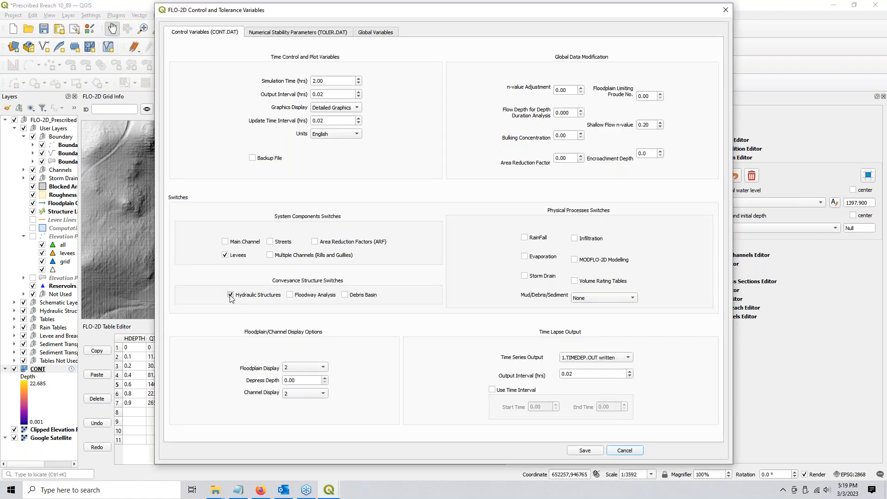
pyautogui.click(225, 254)
pyautogui.click(590, 451)
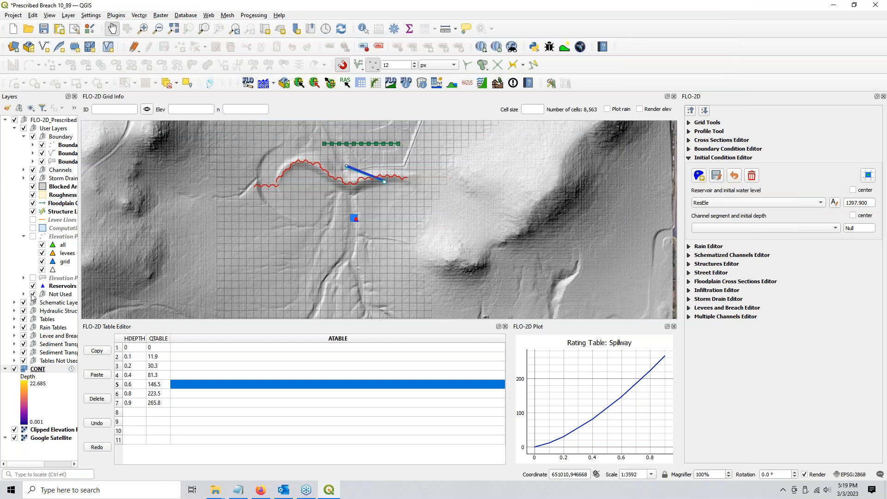
pyautogui.click(33, 212)
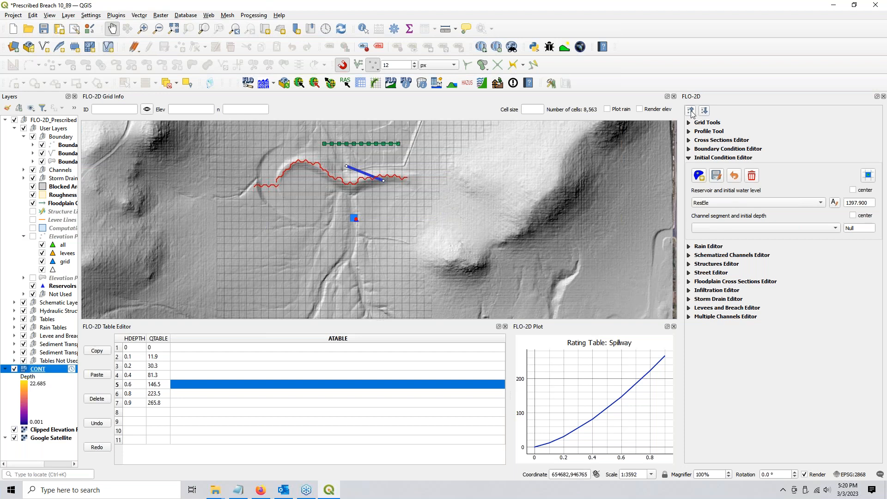
# Stop editing, hide the Hydraulic Structures group, show Elevation Points and Levee Lines, and make Levee Lines current
pyautogui.click(691, 113)
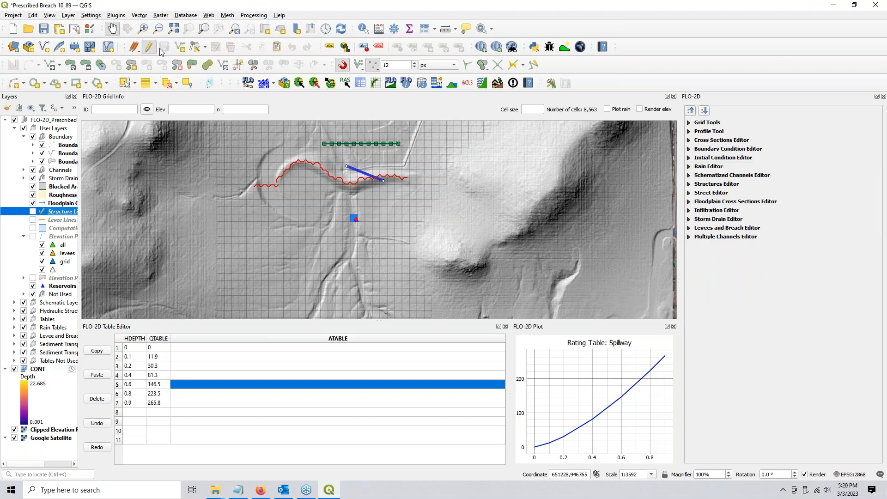
pyautogui.click(150, 47)
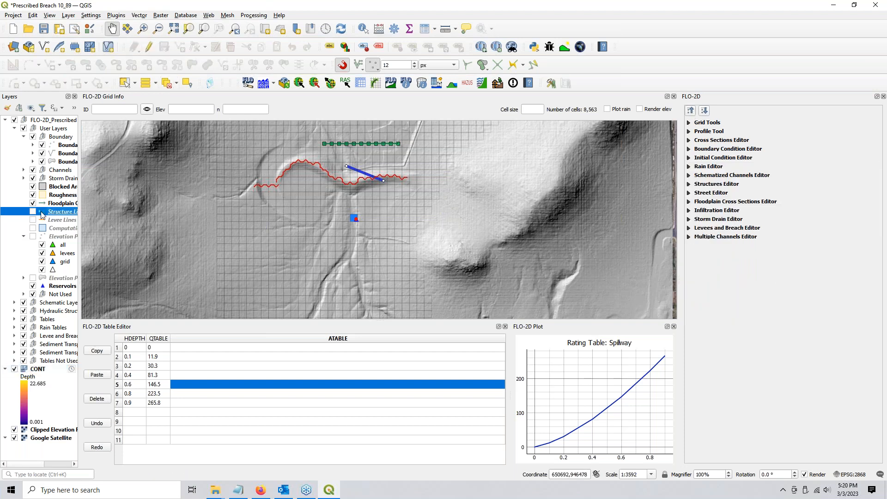
pyautogui.click(23, 311)
pyautogui.click(33, 237)
pyautogui.click(33, 220)
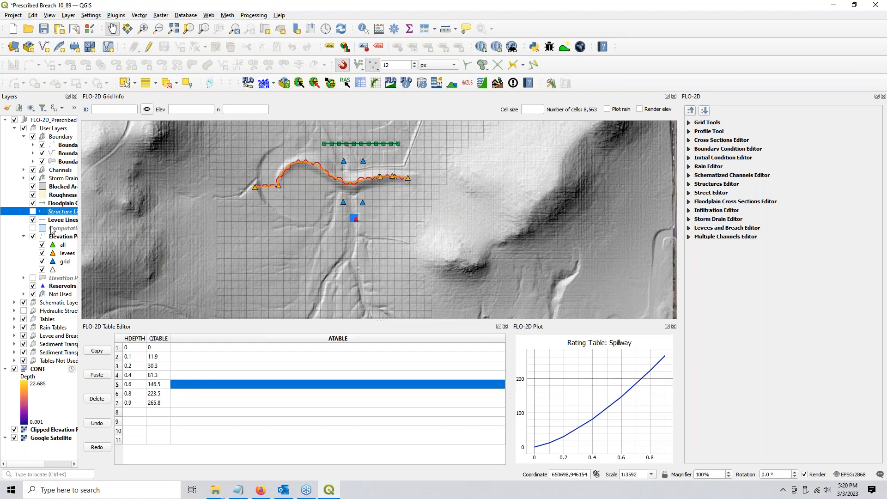
pyautogui.click(57, 220)
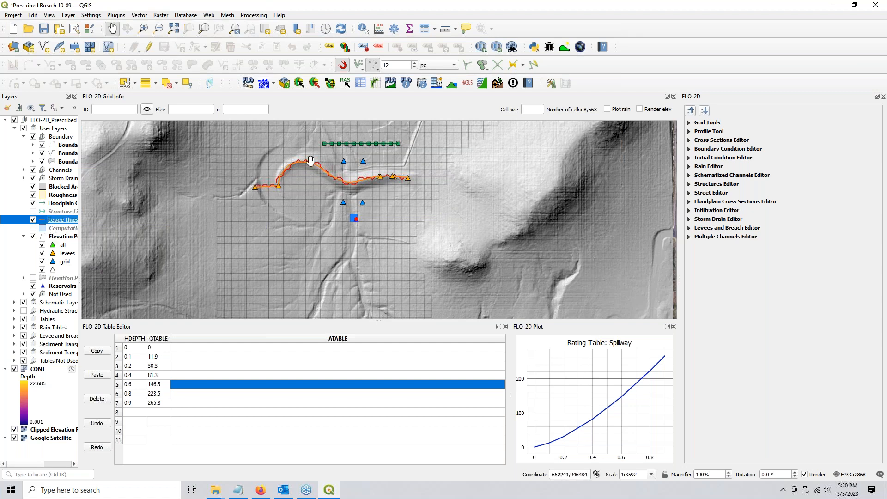
pyautogui.scroll(1, 312, 160)
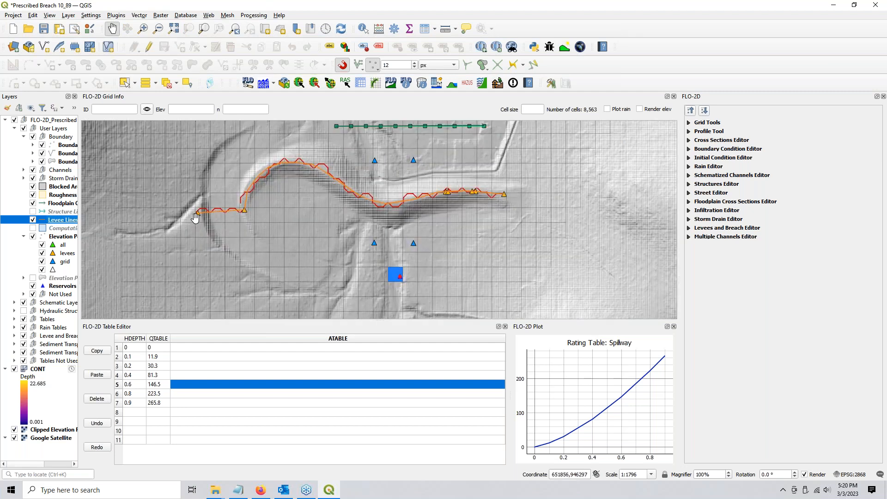
pyautogui.scroll(1, 195, 217)
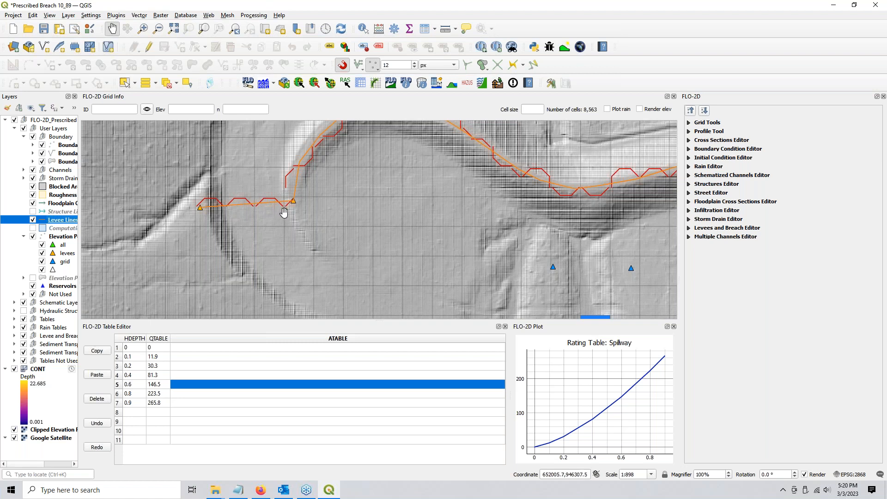
pyautogui.scroll(-1, 284, 212)
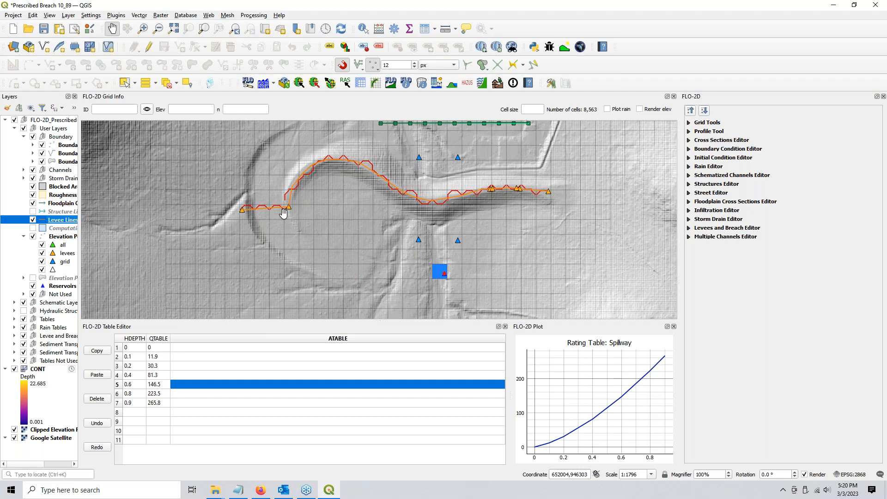
pyautogui.moveTo(283, 228); pyautogui.dragTo(258, 237)
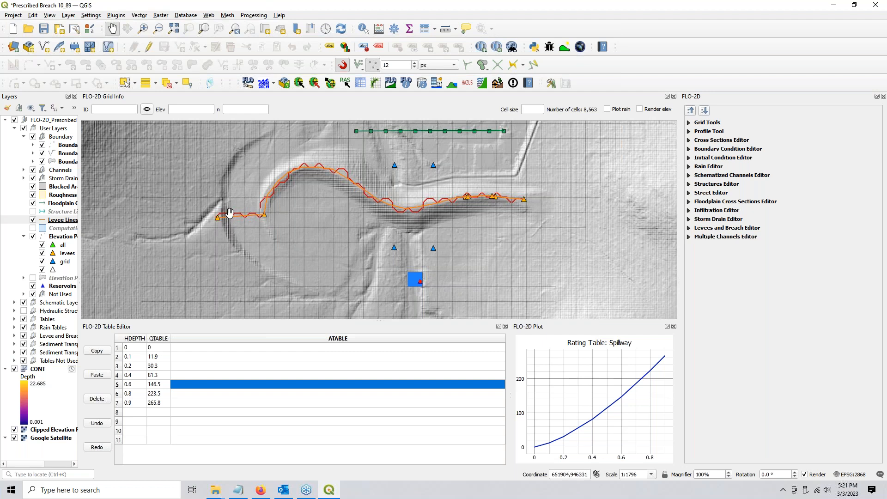
pyautogui.scroll(1, 229, 213)
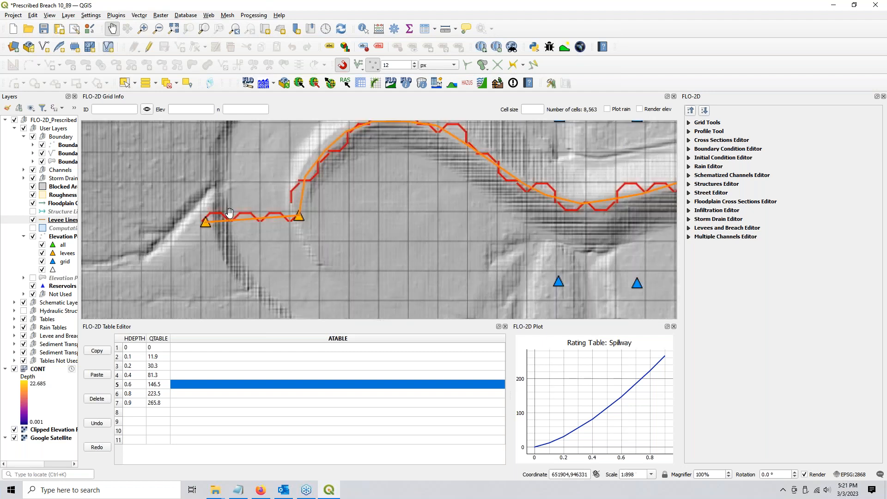
pyautogui.scroll(-1, 230, 212)
pyautogui.moveTo(290, 239); pyautogui.dragTo(248, 248)
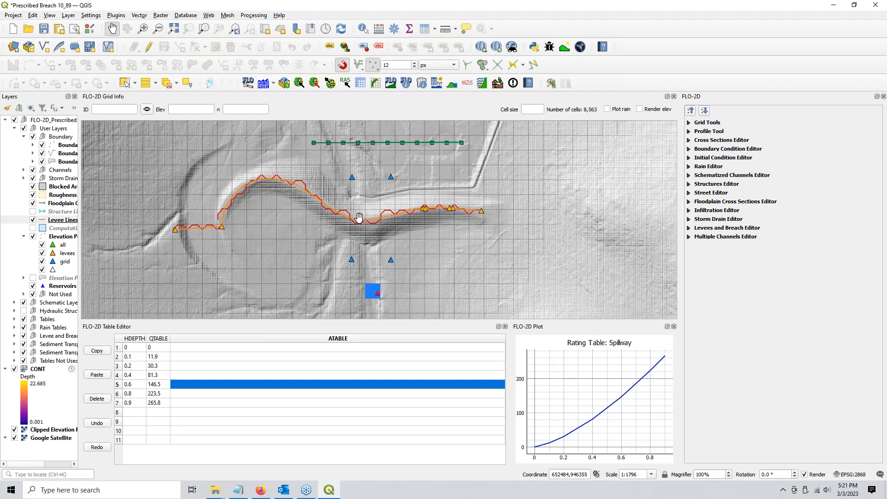
# Give the Elevation Points layer Single Labels from the elev field, showing values such as 1401
pyautogui.click(66, 255)
pyautogui.click(63, 237)
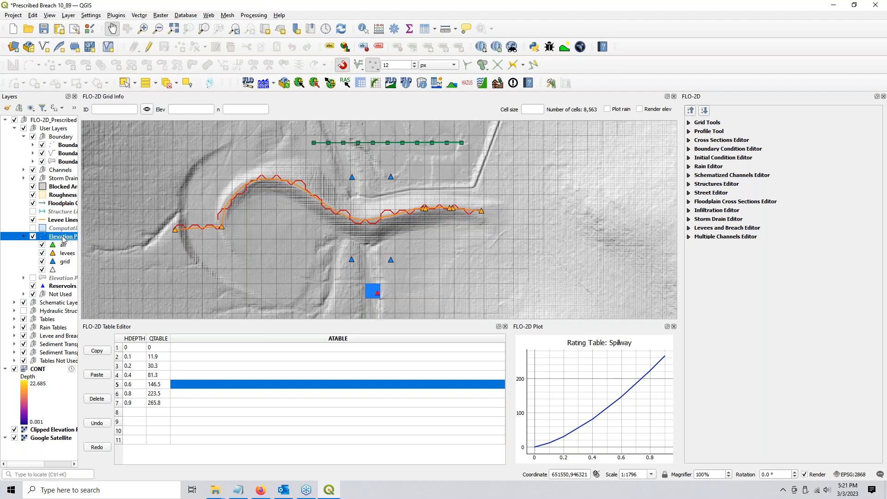
pyautogui.rightClick(63, 238)
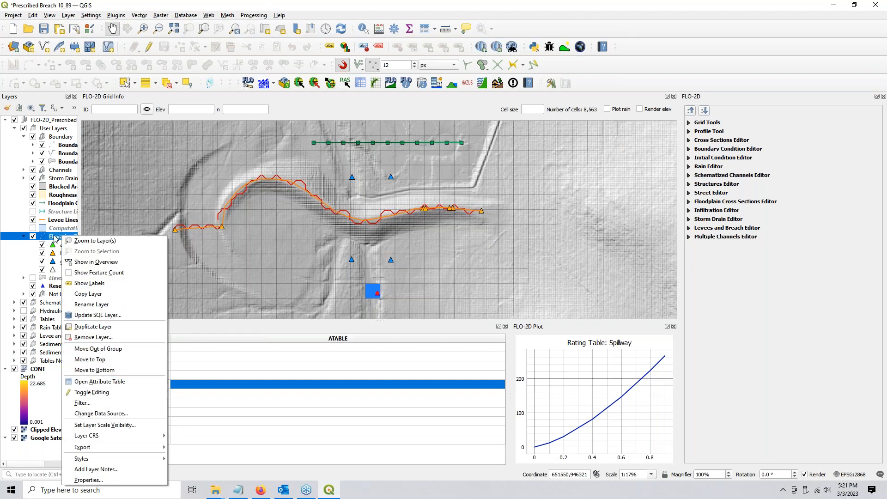
pyautogui.click(55, 237)
pyautogui.doubleClick(54, 238)
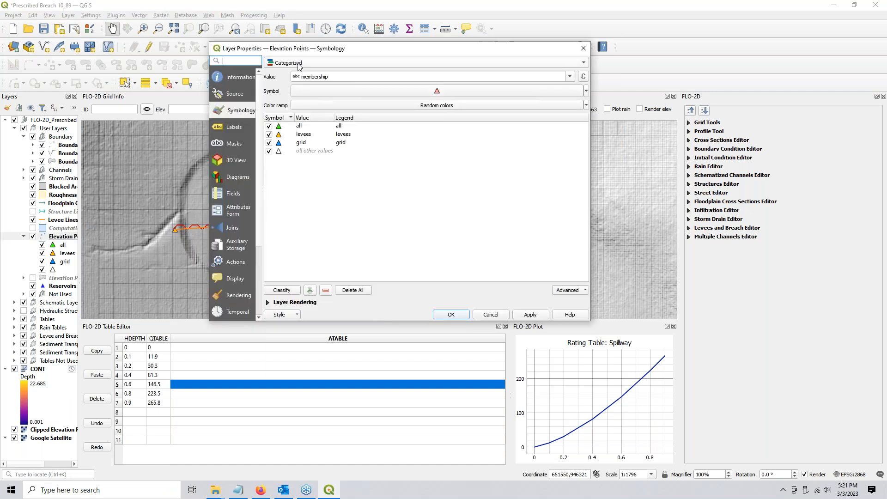
pyautogui.click(229, 131)
pyautogui.click(341, 64)
pyautogui.click(340, 64)
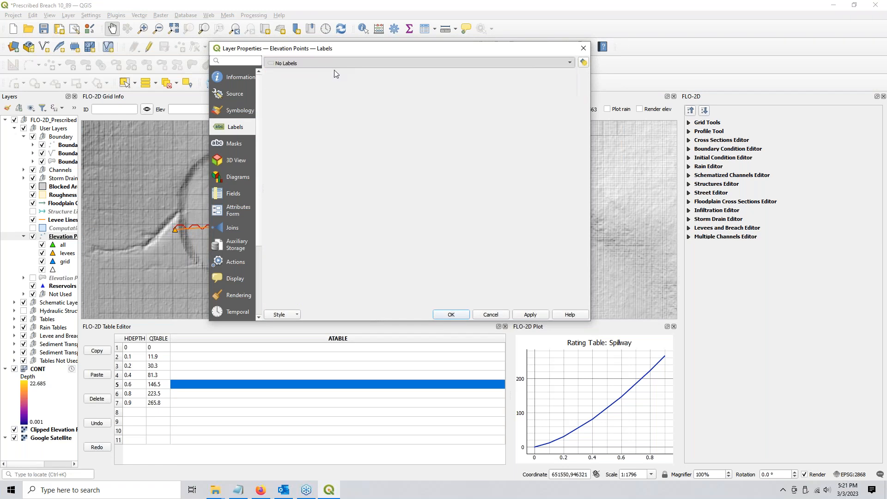
pyautogui.press('Down')
pyautogui.click(571, 77)
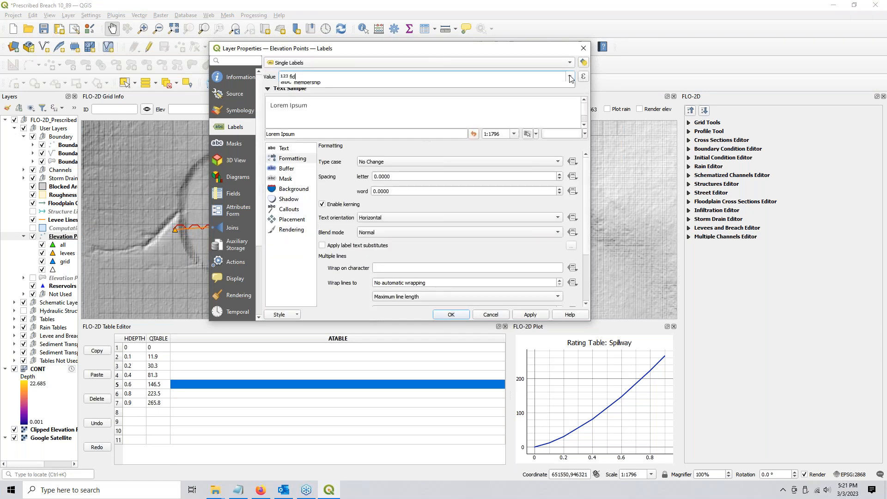
pyautogui.click(308, 114)
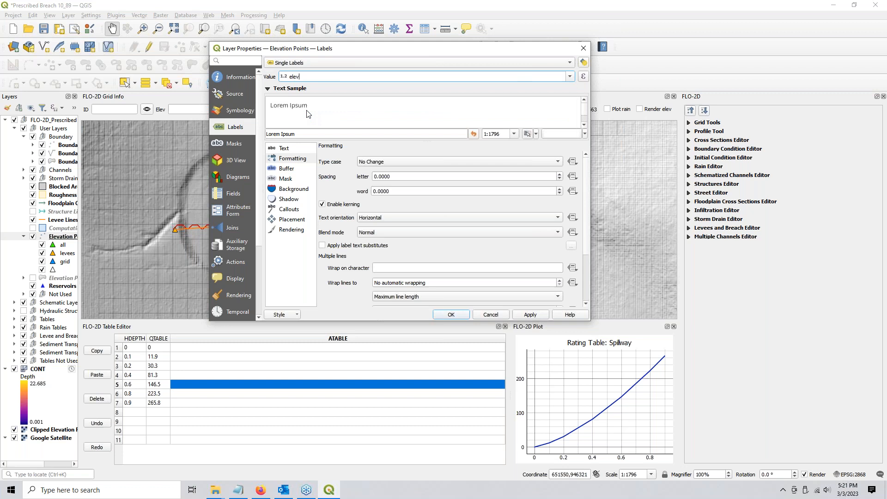
pyautogui.click(459, 317)
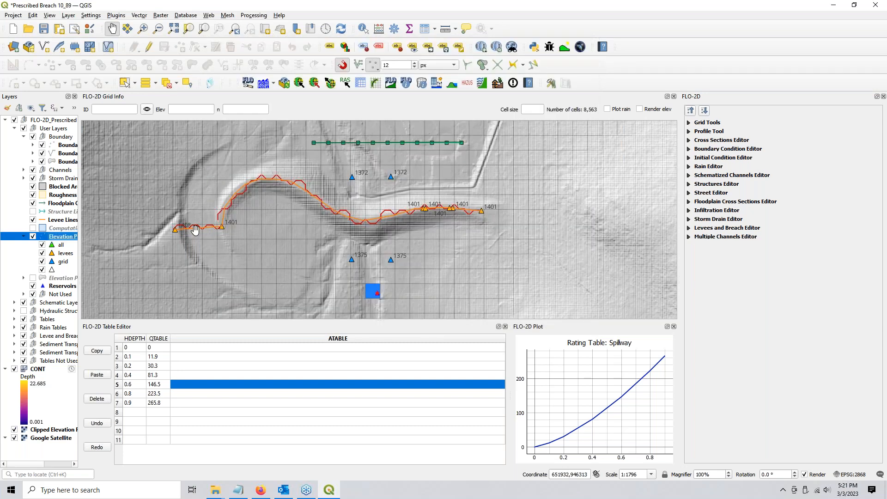
pyautogui.scroll(1, 195, 229)
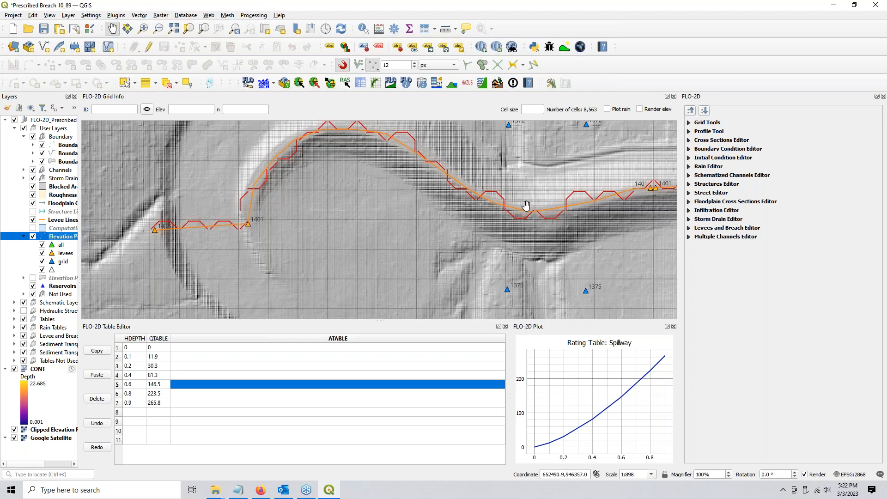
# Query the grid cell at the levee's west end: cell 3860, elevation 1404.5282, n 0.04
pyautogui.click(546, 215)
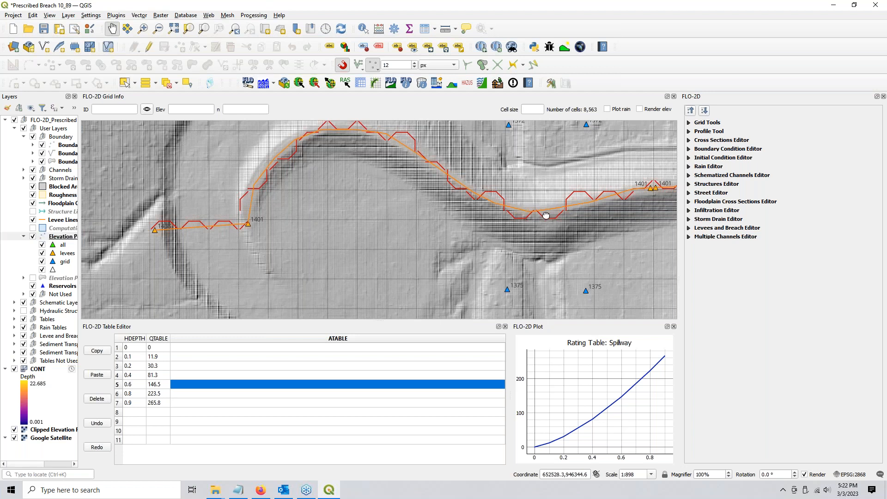
pyautogui.moveTo(546, 215); pyautogui.dragTo(366, 240)
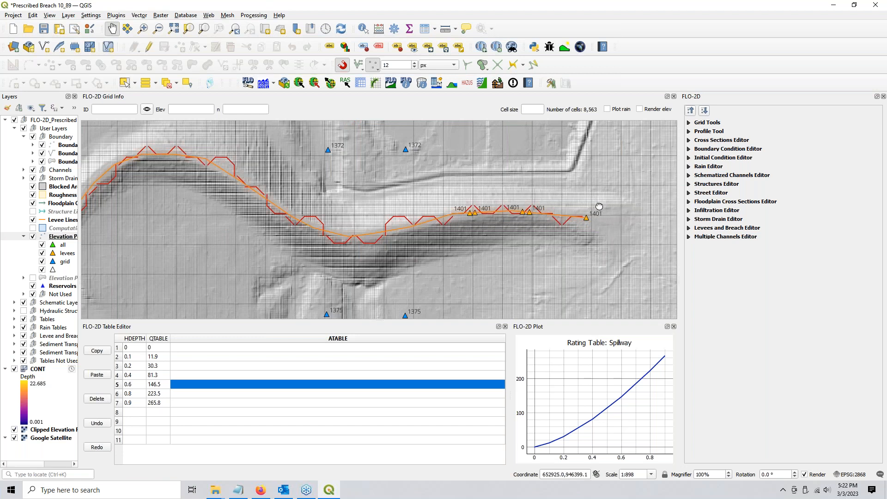
pyautogui.moveTo(599, 206); pyautogui.dragTo(598, 205)
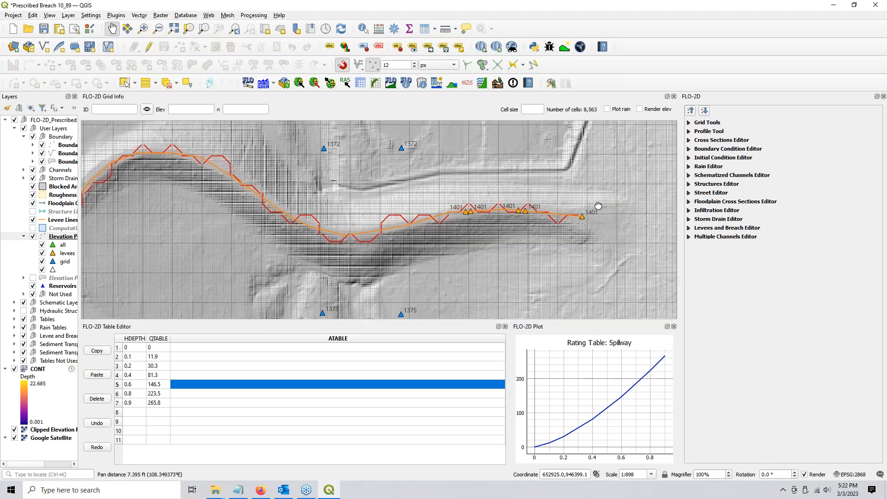
pyautogui.scroll(-1, 406, 156)
pyautogui.moveTo(382, 157); pyautogui.dragTo(390, 179)
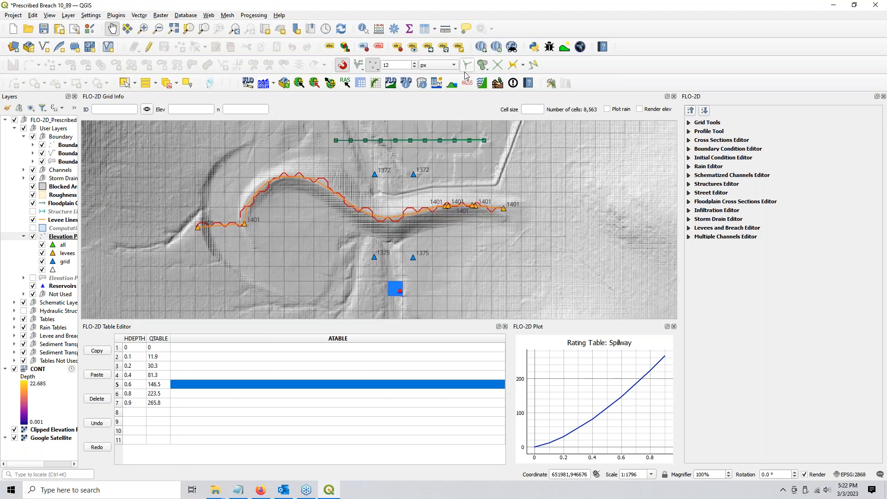
pyautogui.click(422, 83)
pyautogui.click(196, 230)
pyautogui.scroll(4, 196, 228)
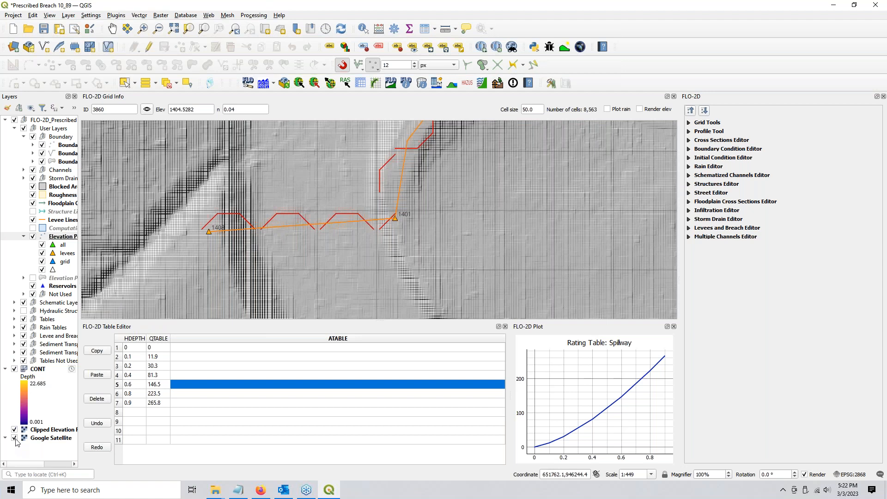
# Hide Clipped Elevation and Google Satellite, query cell 3966, and make Levee Lines current
pyautogui.click(14, 430)
pyautogui.click(14, 437)
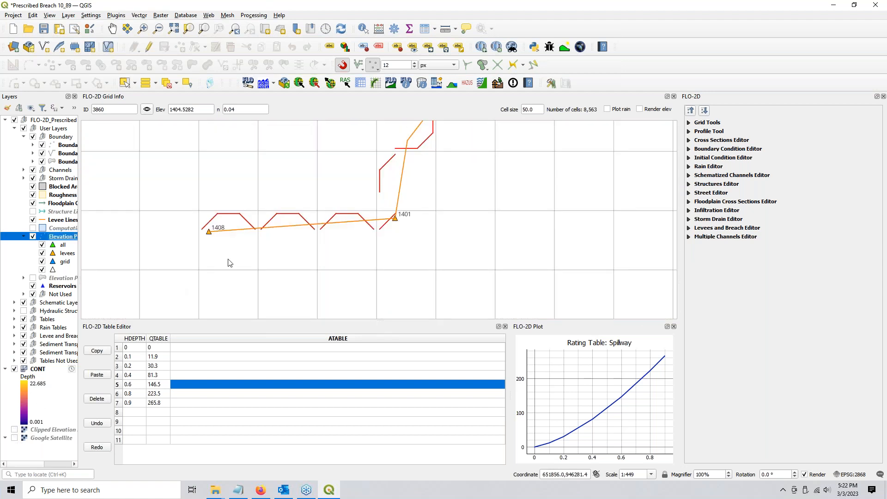
pyautogui.click(233, 246)
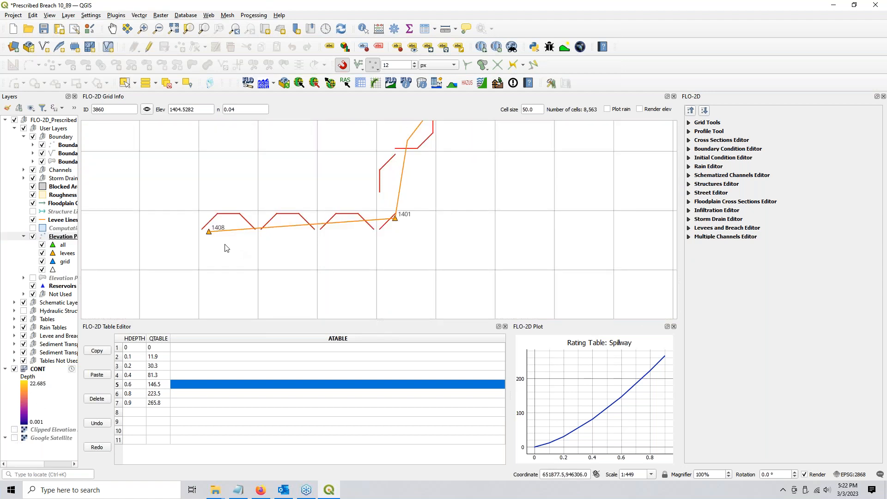
pyautogui.press('ctrl')
pyautogui.press('ctrl')
pyautogui.click(59, 220)
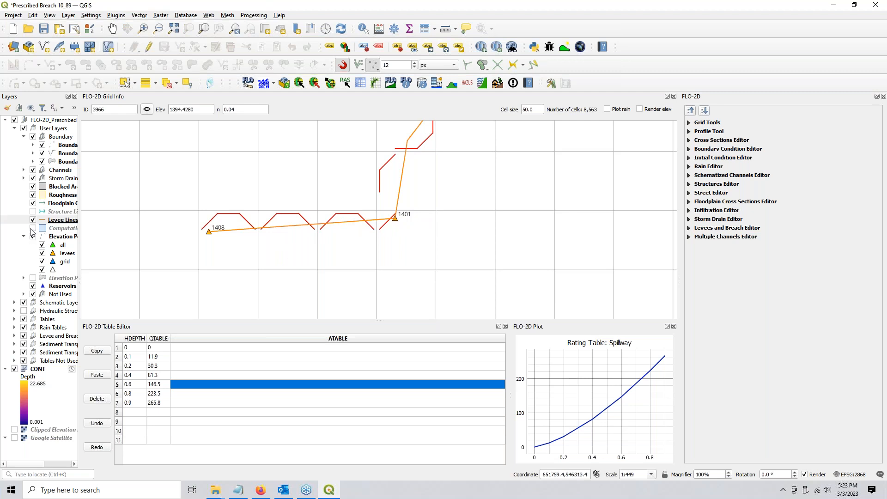
# Select the long levee line through the spillway and zoom in on its 1401 crest points
pyautogui.click(60, 220)
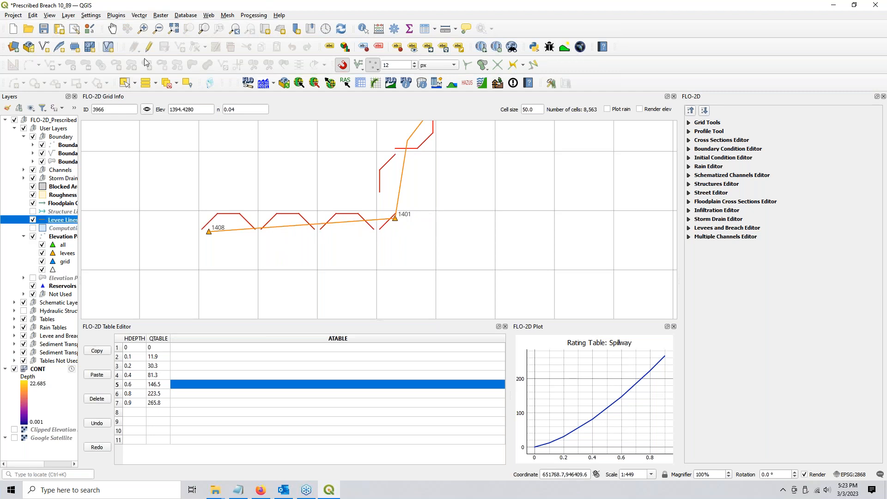
pyautogui.click(124, 82)
pyautogui.moveTo(272, 203); pyautogui.dragTo(322, 276)
pyautogui.click(404, 162)
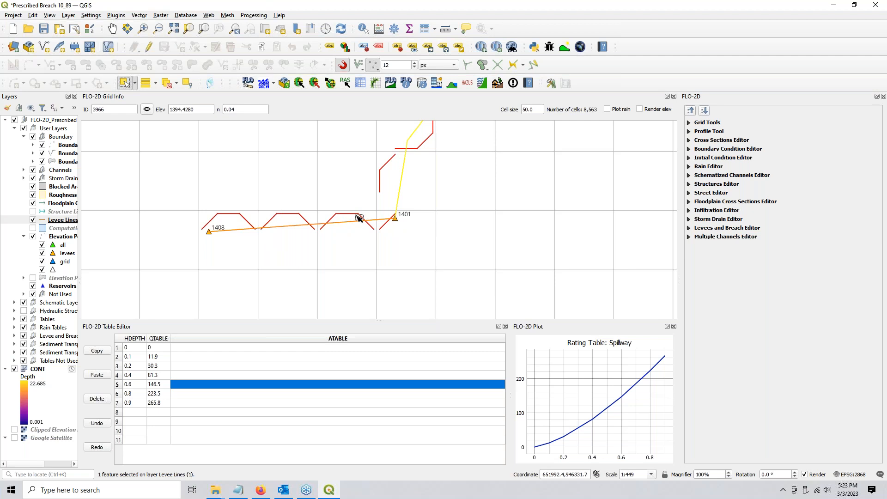
pyautogui.moveTo(316, 209); pyautogui.dragTo(327, 246)
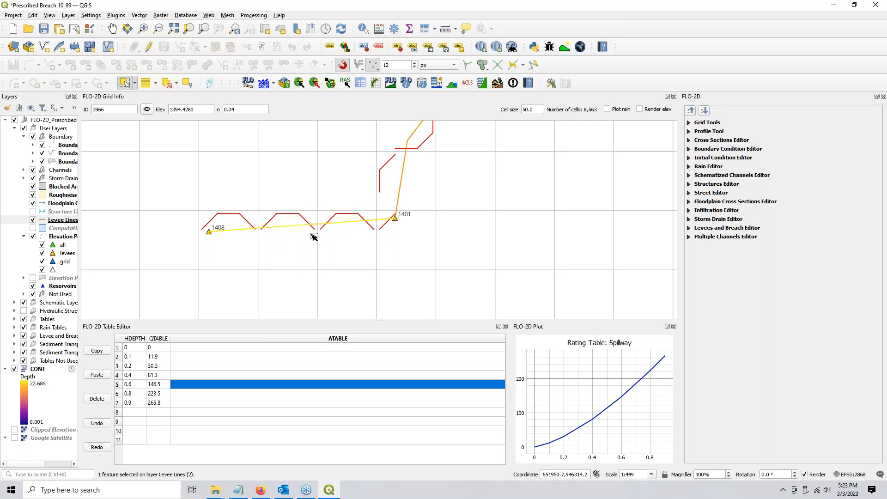
pyautogui.scroll(-1, 314, 237)
pyautogui.moveTo(398, 250); pyautogui.dragTo(190, 278)
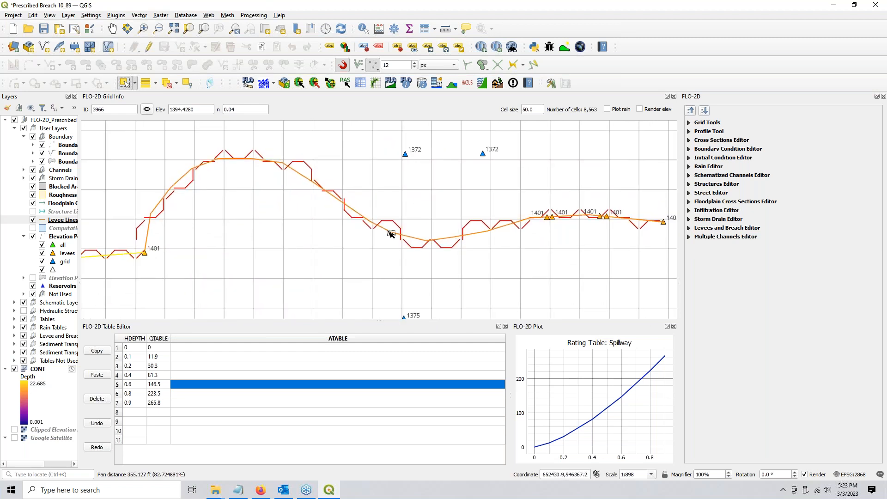
pyautogui.click(403, 254)
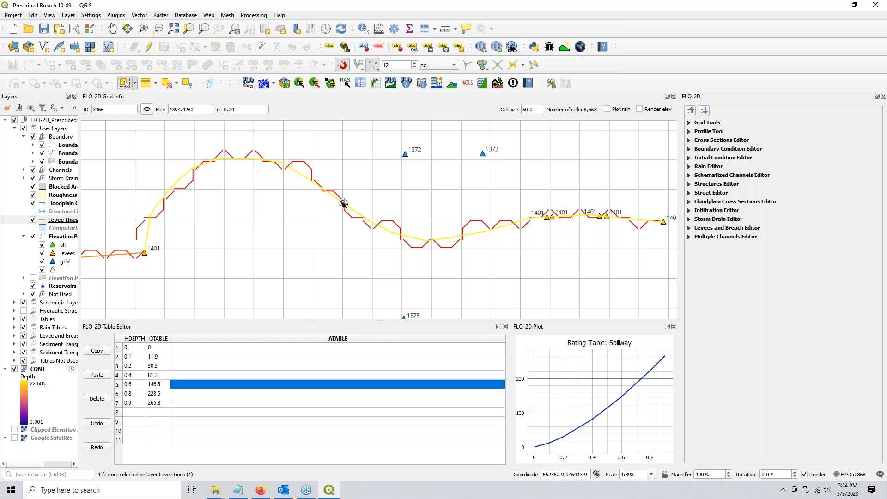
pyautogui.moveTo(515, 238); pyautogui.dragTo(269, 250)
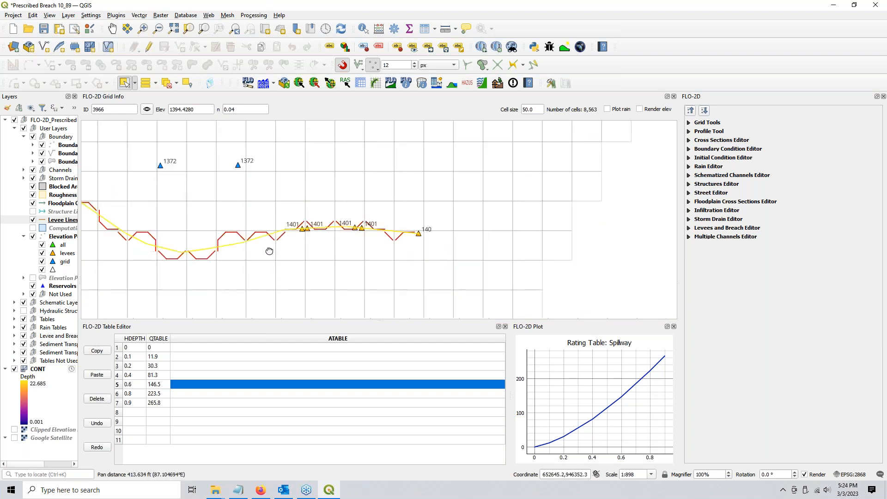
pyautogui.scroll(1, 309, 225)
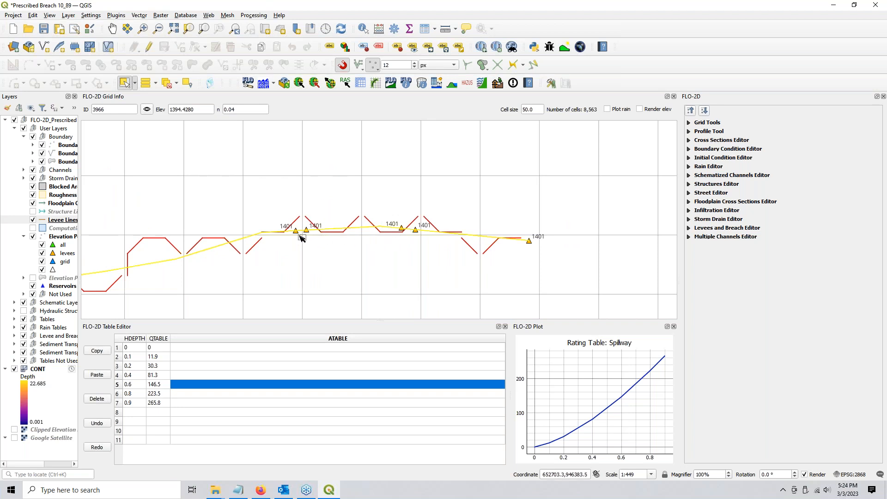
pyautogui.moveTo(350, 254); pyautogui.dragTo(361, 252)
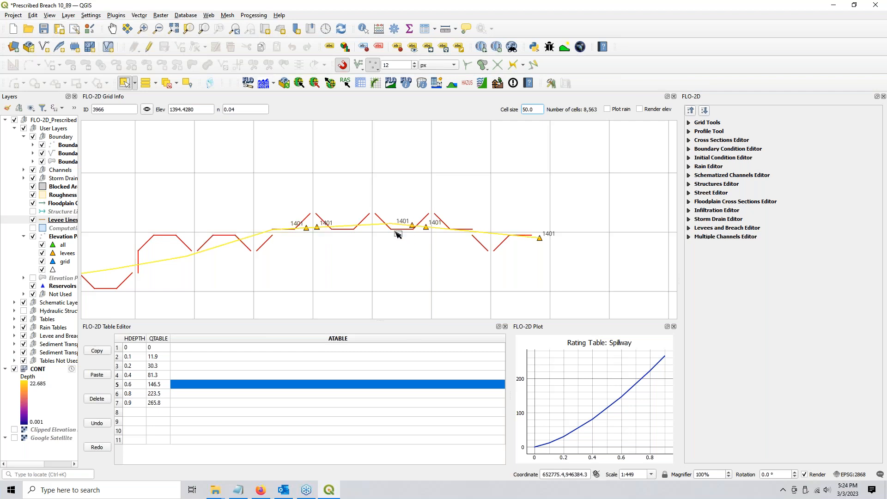
# Open the Elevation Points attribute table and select the spillway rows 9 and 10
pyautogui.rightClick(66, 238)
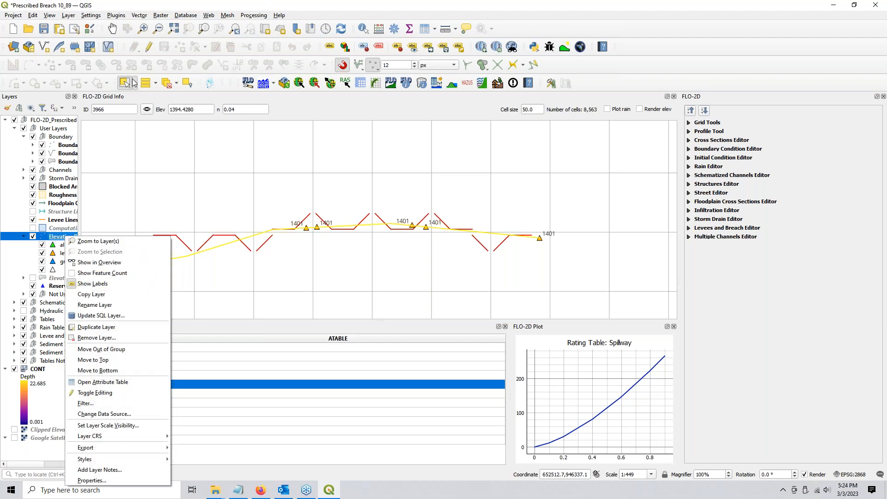
pyautogui.click(55, 240)
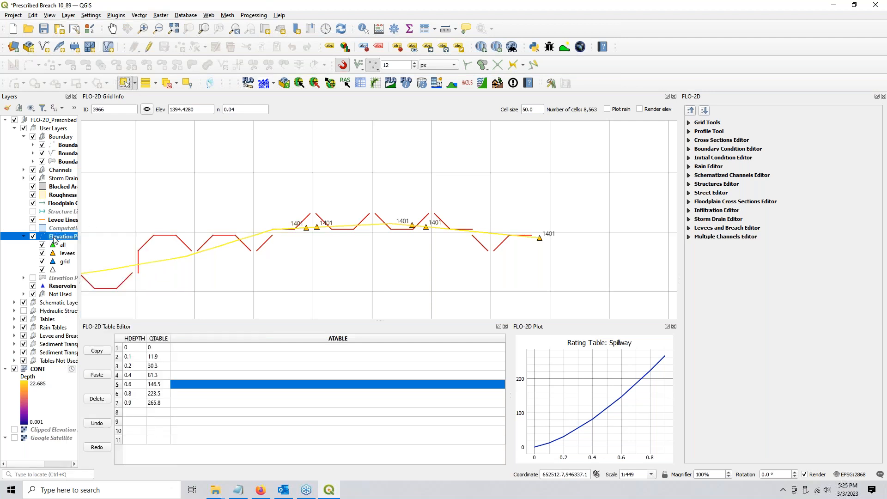
pyautogui.rightClick(54, 239)
pyautogui.click(97, 387)
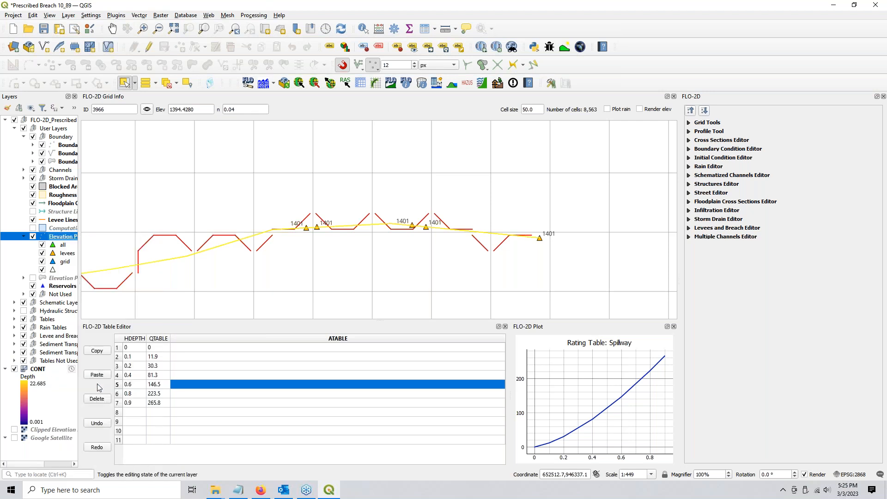
pyautogui.press('F6')
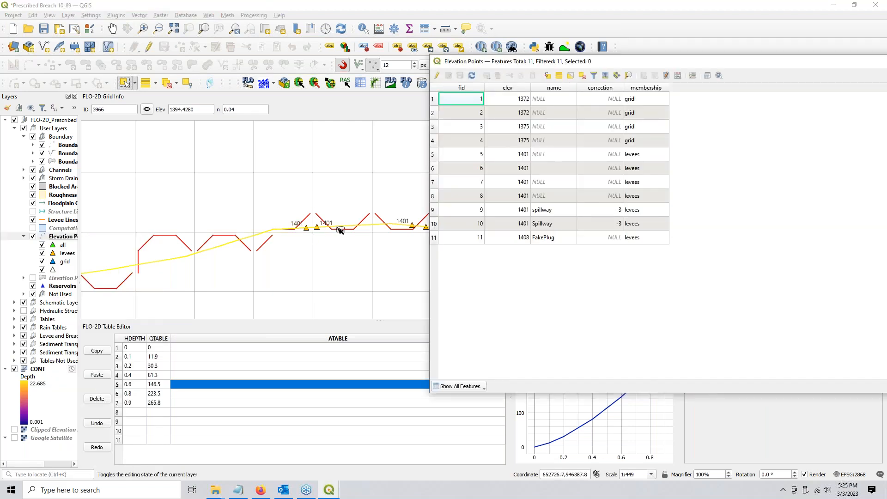
pyautogui.click(434, 210)
pyautogui.keyDown('shift'); pyautogui.click(434, 224); pyautogui.keyUp('shift')
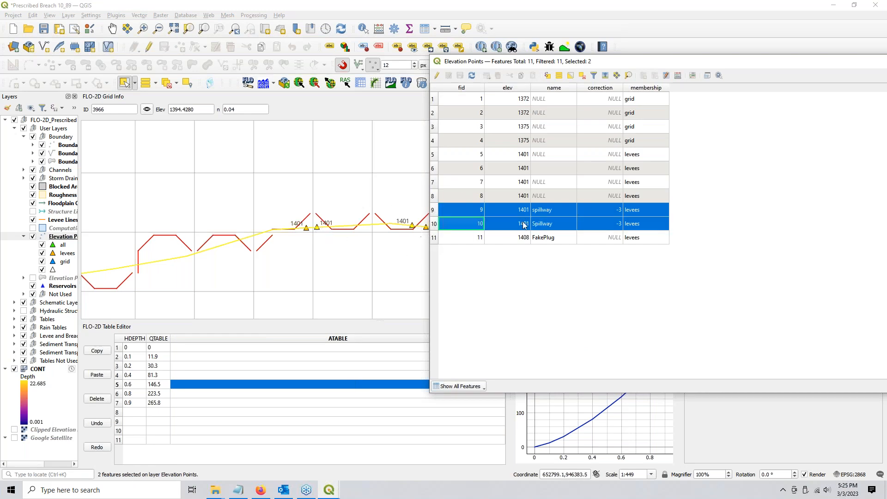
# Set elev to 1398 for both selected spillway points with Update Selected
pyautogui.click(435, 76)
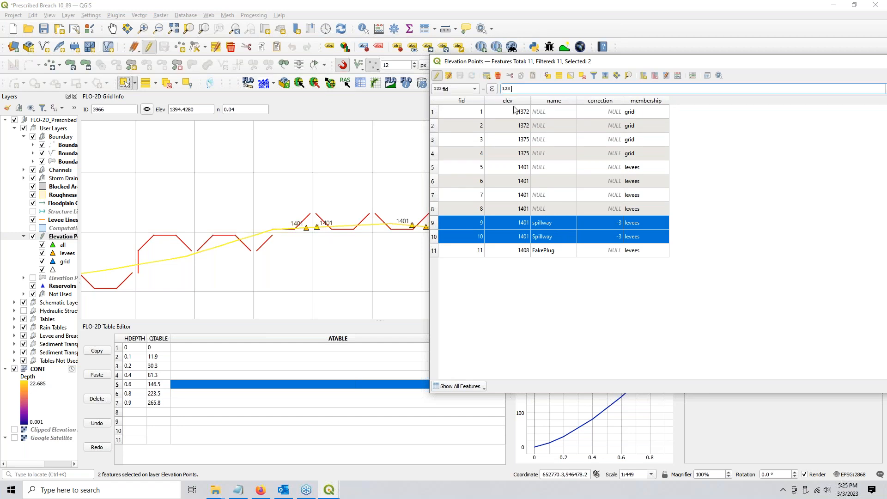
pyautogui.click(470, 89)
pyautogui.click(452, 108)
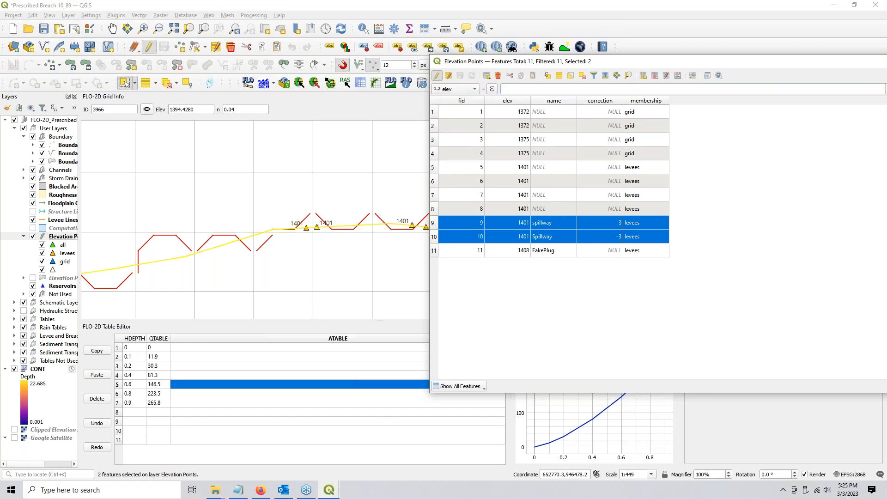
pyautogui.click(527, 89)
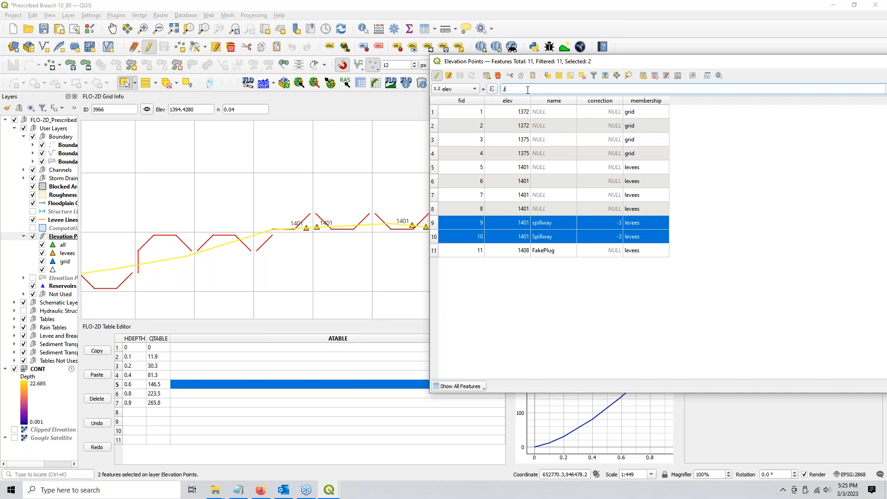
pyautogui.write('1396')
pyautogui.press('BackSpace')
pyautogui.write('8')
pyautogui.moveTo(782, 66); pyautogui.dragTo(598, 74)
pyautogui.click(769, 97)
# Confirm rows 9 and 10 read 1398 against row 8's 1401, then save the edits
pyautogui.doubleClick(336, 232)
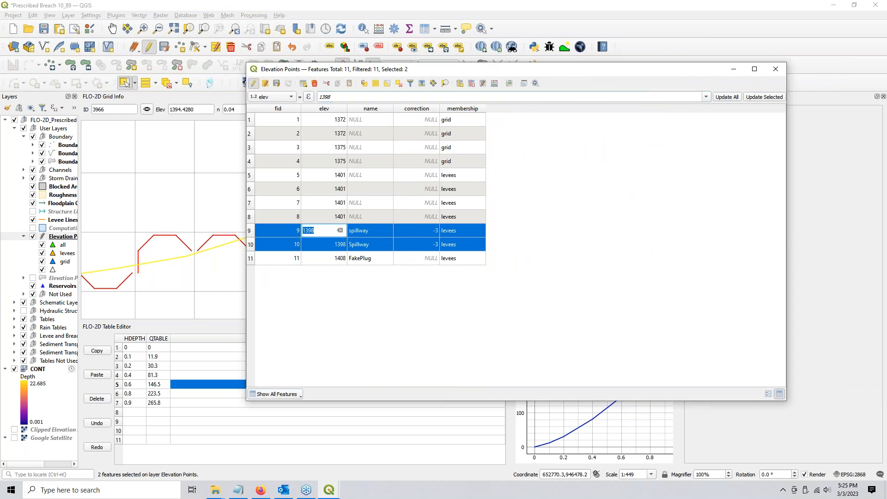
pyautogui.doubleClick(315, 246)
pyautogui.doubleClick(321, 232)
pyautogui.doubleClick(329, 217)
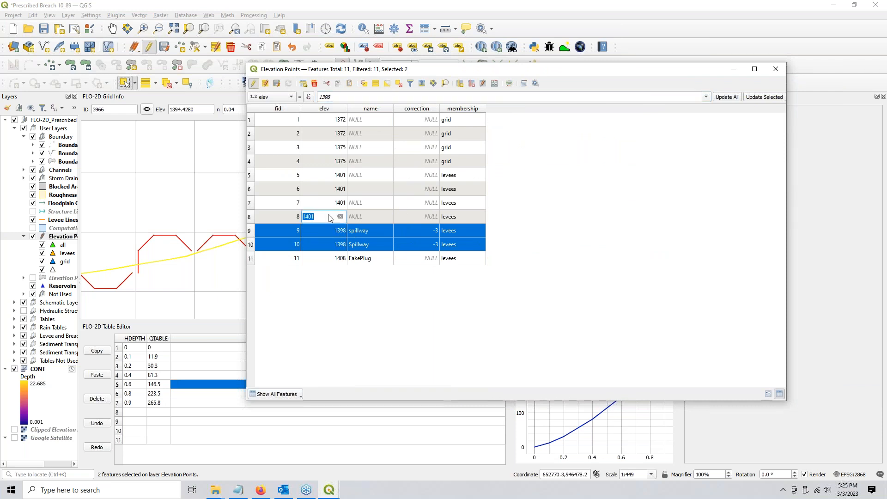
pyautogui.click(276, 83)
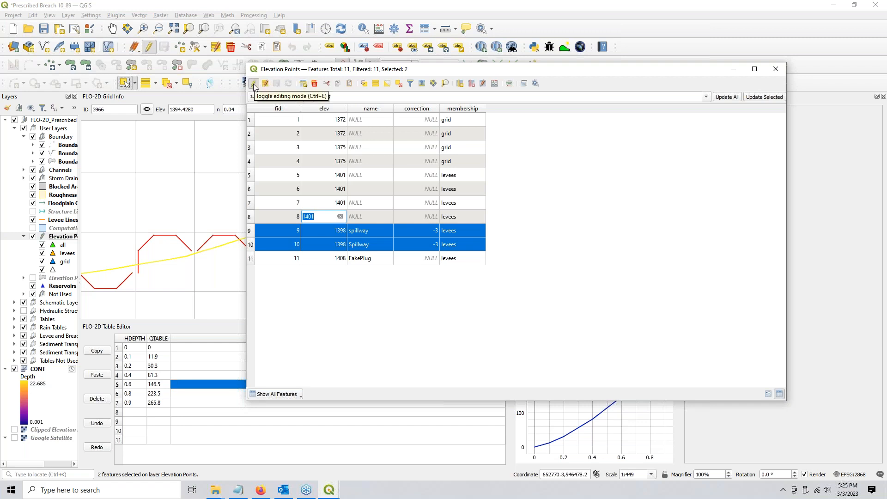
pyautogui.click(253, 84)
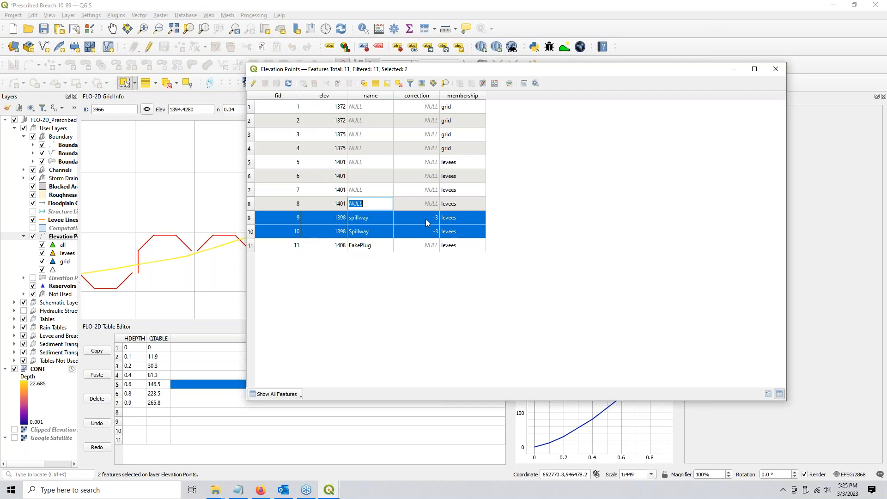
# Clear the -3 correction values on rows 9 and 10, save, and close the table
pyautogui.click(432, 231)
pyautogui.click(254, 84)
pyautogui.press('BackSpace')
pyautogui.click(426, 248)
pyautogui.press('BackSpace')
pyautogui.click(421, 256)
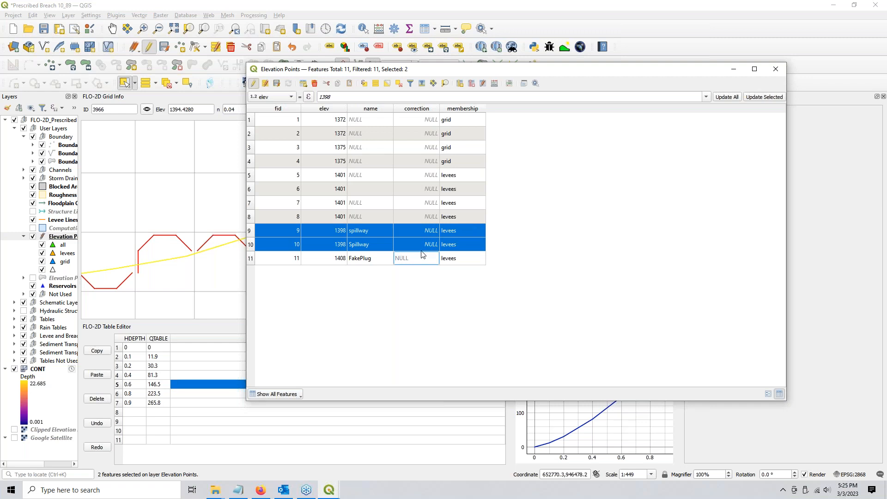
pyautogui.click(507, 239)
pyautogui.click(277, 83)
pyautogui.click(252, 83)
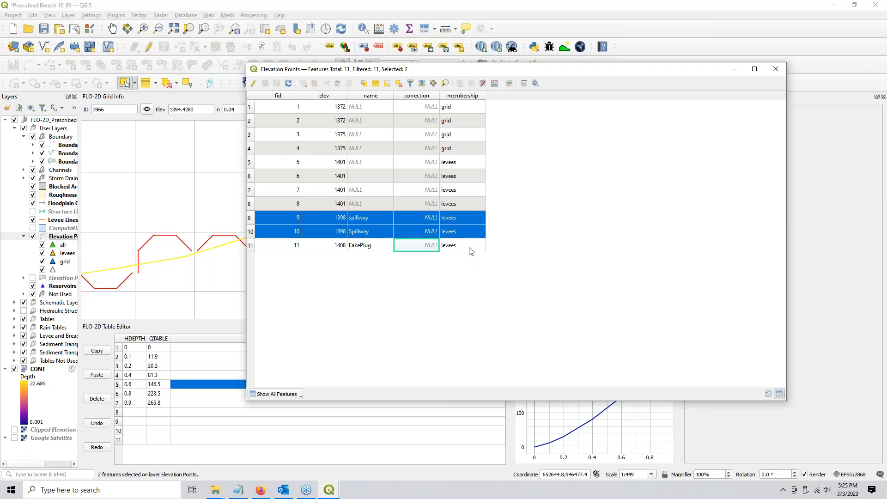
pyautogui.click(468, 215)
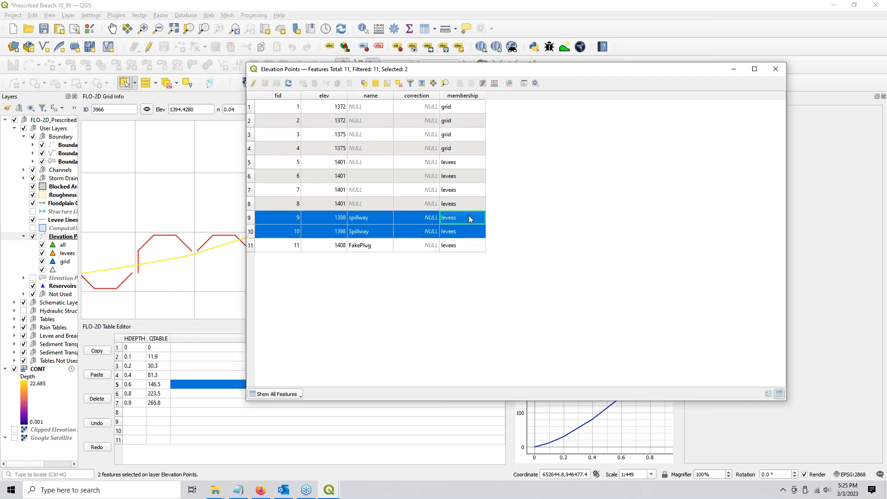
pyautogui.click(464, 245)
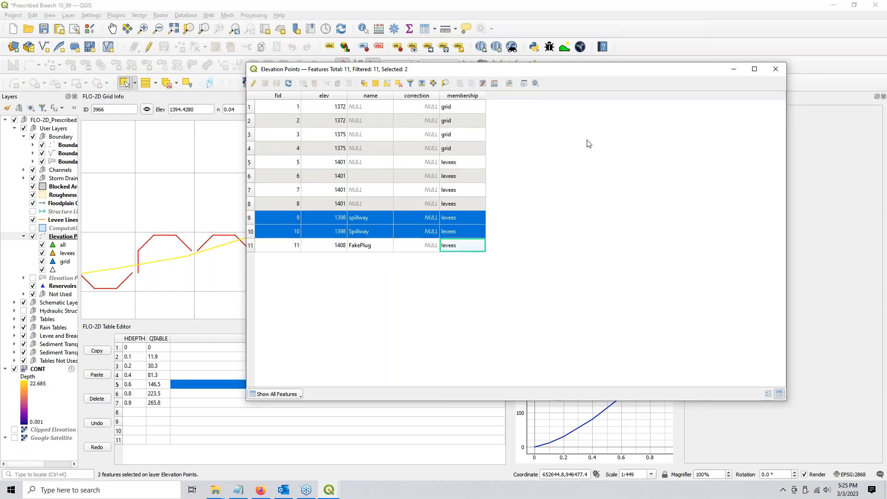
pyautogui.click(775, 69)
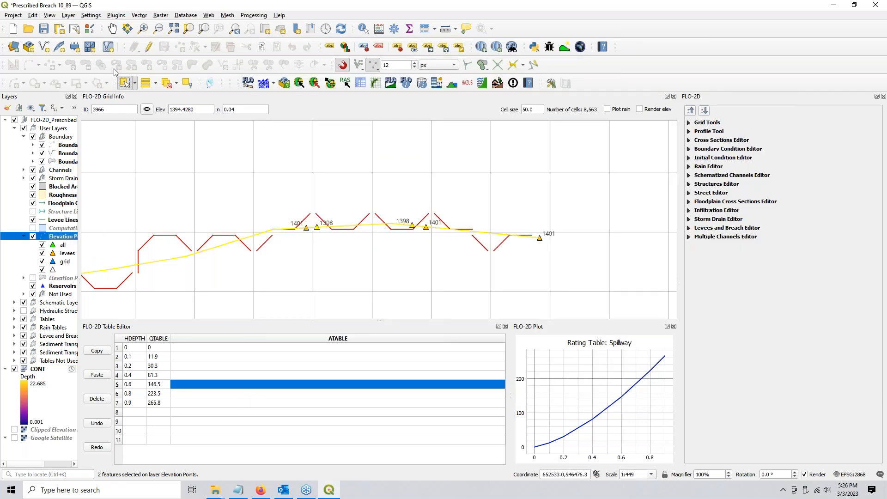
# Add a levee-membership elevation point at 1401 on the levee line west of the spillway
pyautogui.click(148, 47)
pyautogui.click(179, 47)
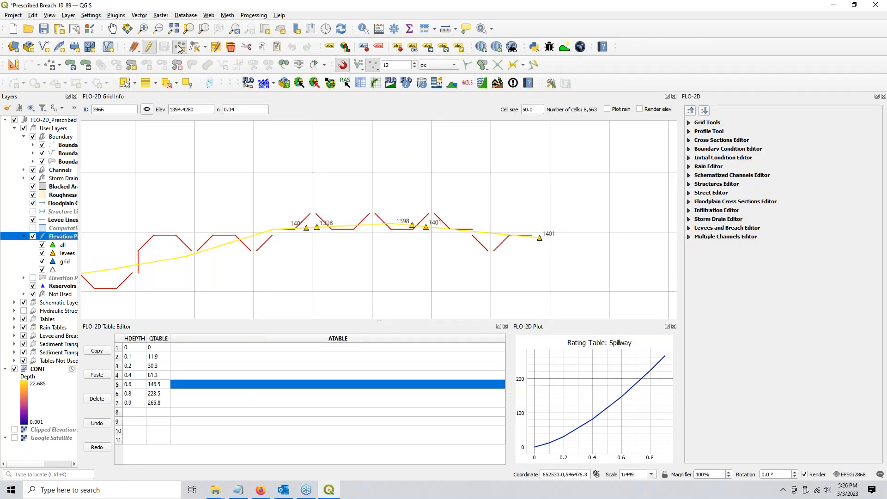
pyautogui.click(116, 268)
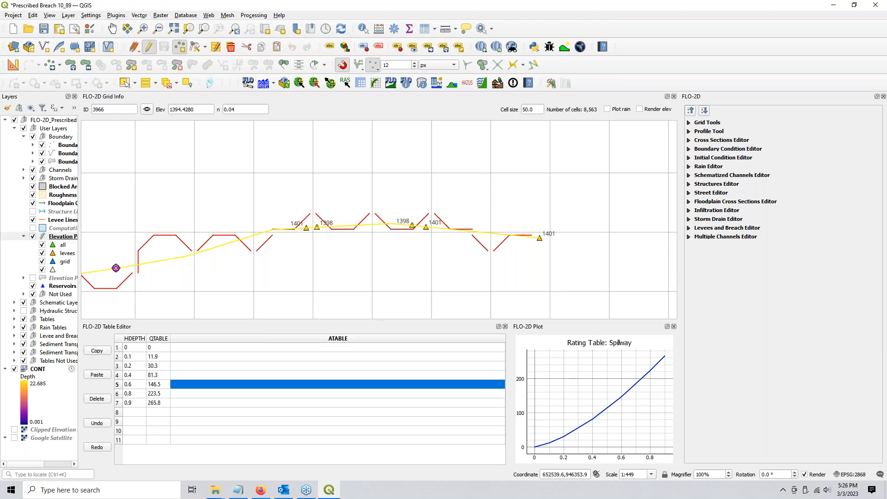
pyautogui.click(430, 288)
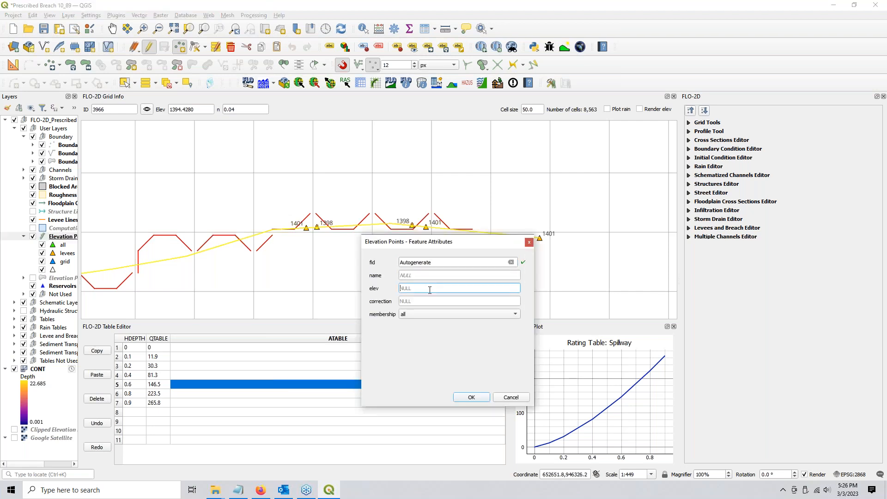
pyautogui.write('1401')
pyautogui.click(426, 315)
pyautogui.click(420, 332)
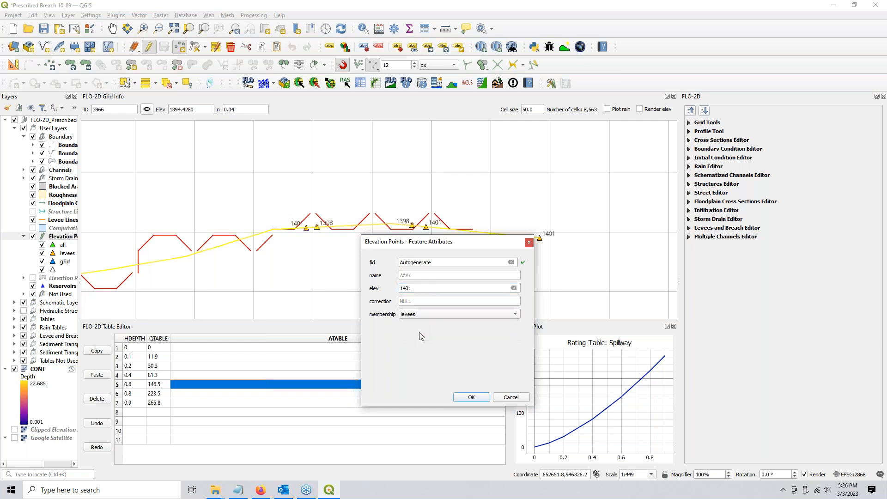
pyautogui.click(470, 397)
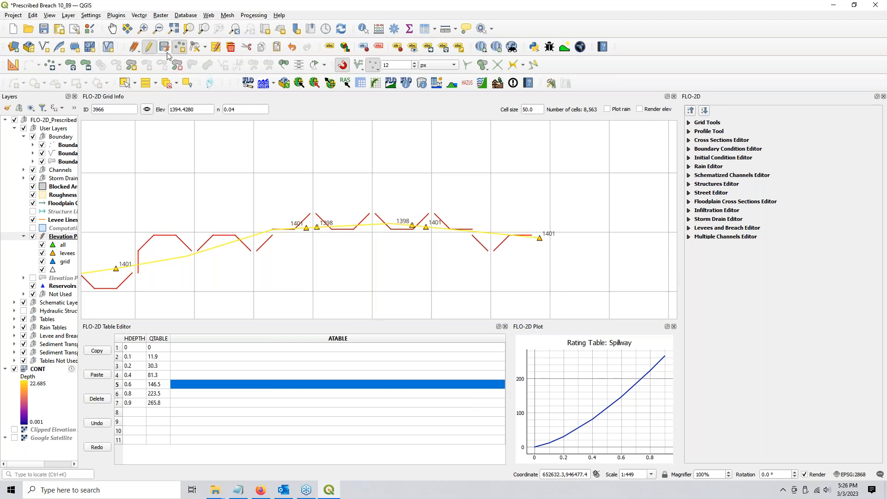
pyautogui.click(148, 48)
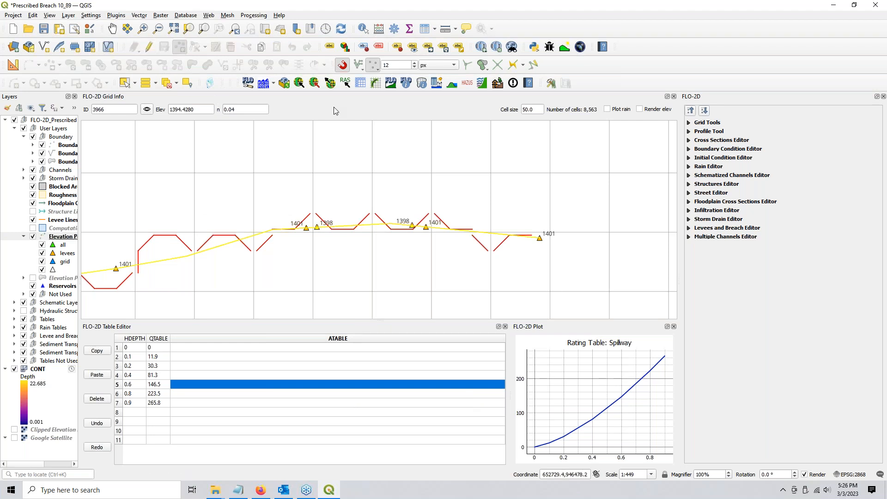
pyautogui.scroll(-1, 200, 244)
# Delete all 70 features from the schematic Levees layer and save the edits
pyautogui.moveTo(200, 244); pyautogui.dragTo(428, 257)
pyautogui.scroll(-1, 427, 256)
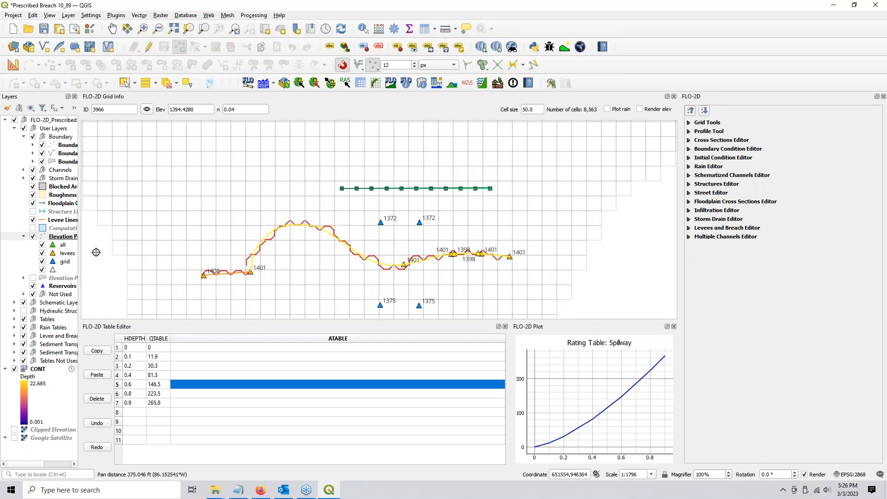
pyautogui.click(15, 302)
pyautogui.click(57, 368)
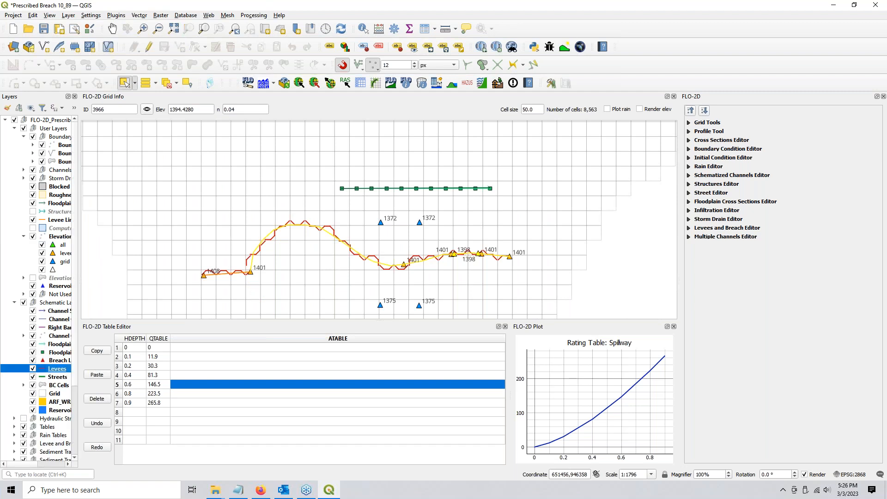
pyautogui.click(148, 48)
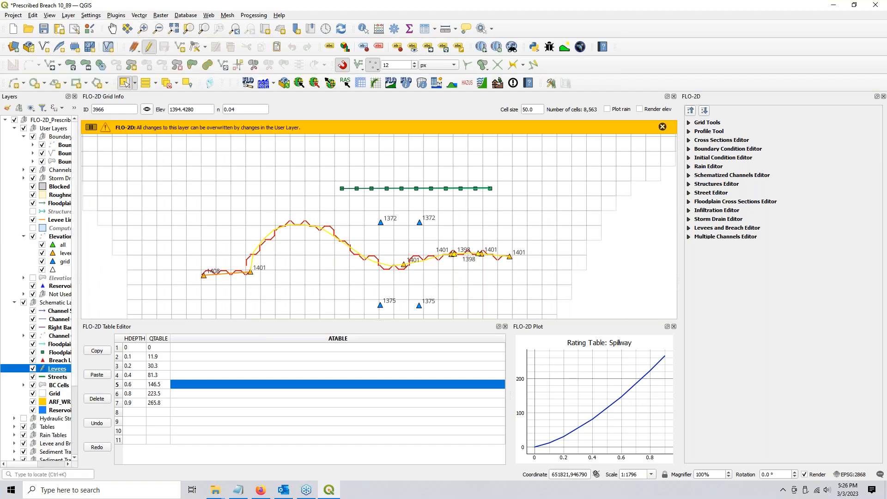
pyautogui.moveTo(163, 212); pyautogui.dragTo(627, 309)
pyautogui.press('Delete')
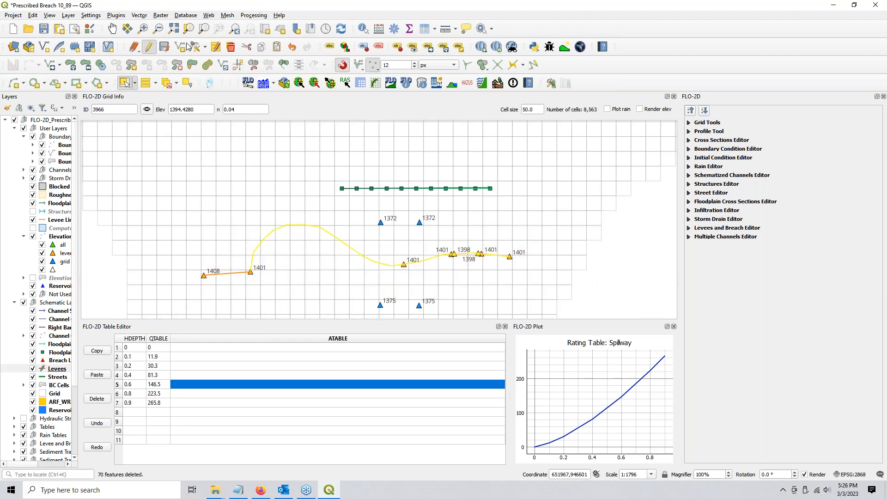
pyautogui.click(163, 49)
pyautogui.click(150, 48)
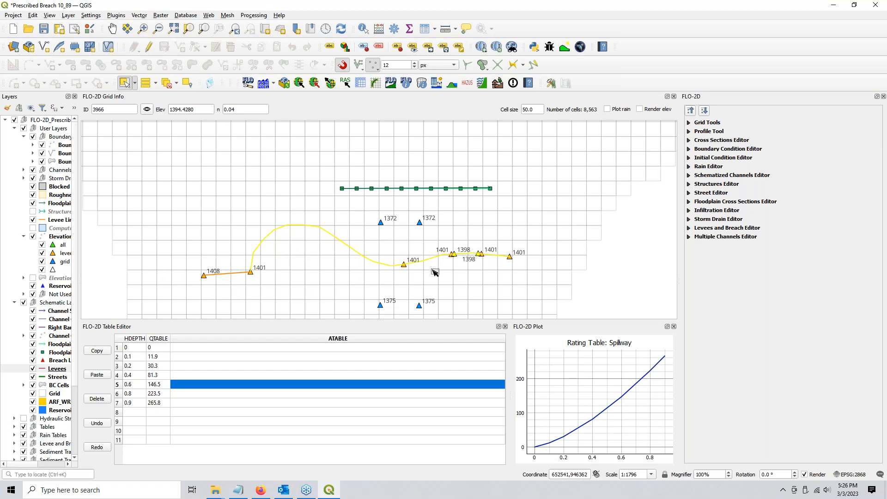
pyautogui.click(166, 84)
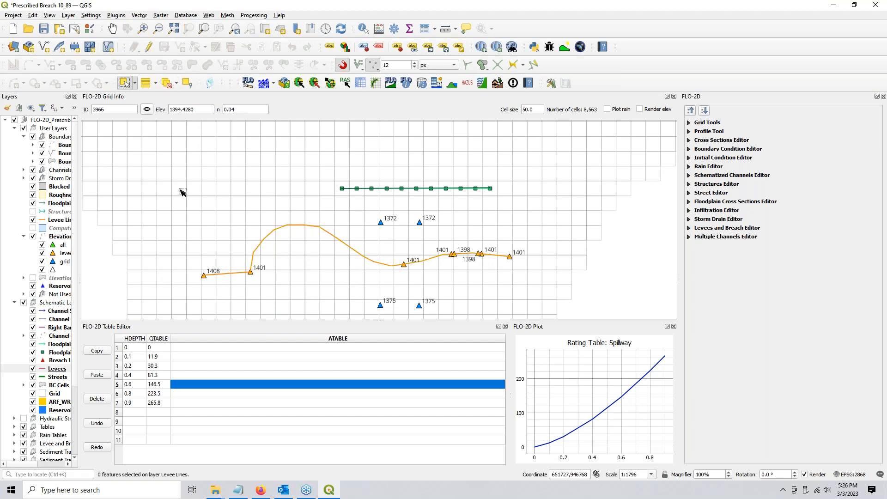
pyautogui.click(52, 372)
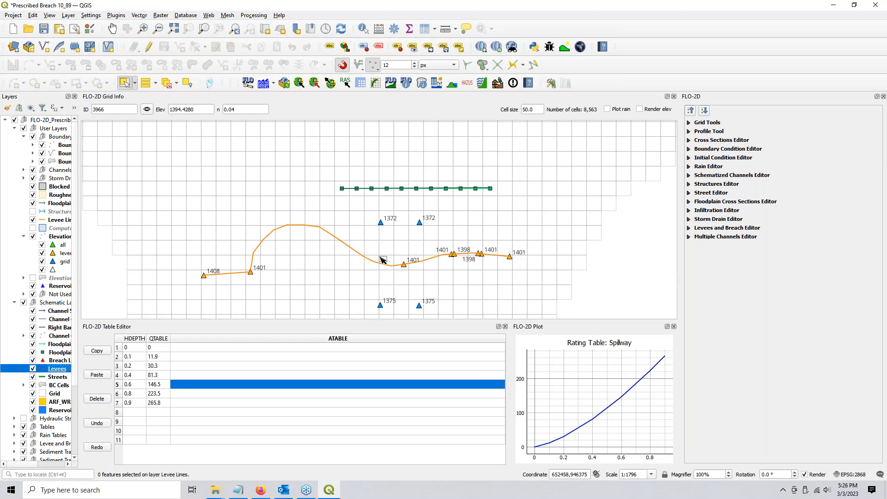
pyautogui.moveTo(380, 257); pyautogui.dragTo(357, 252)
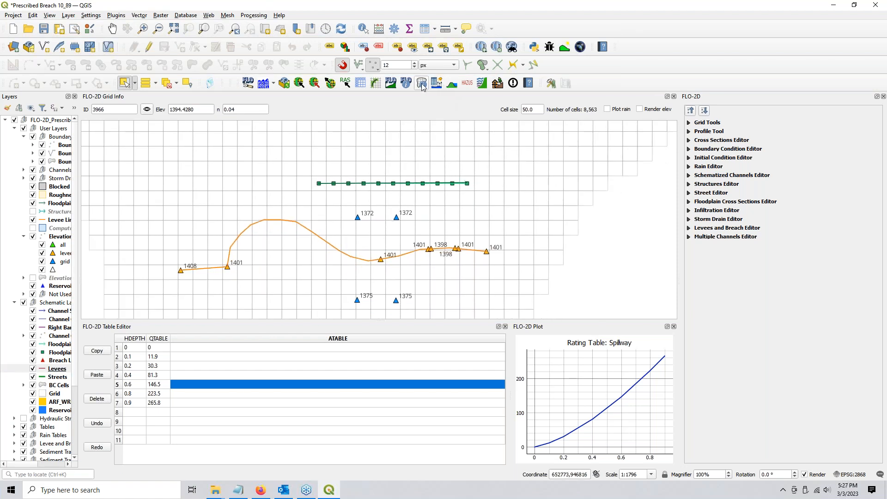
# In the Levee Elevation Tool, uncheck User elevation polygons and set search radius to 5.0
pyautogui.click(452, 86)
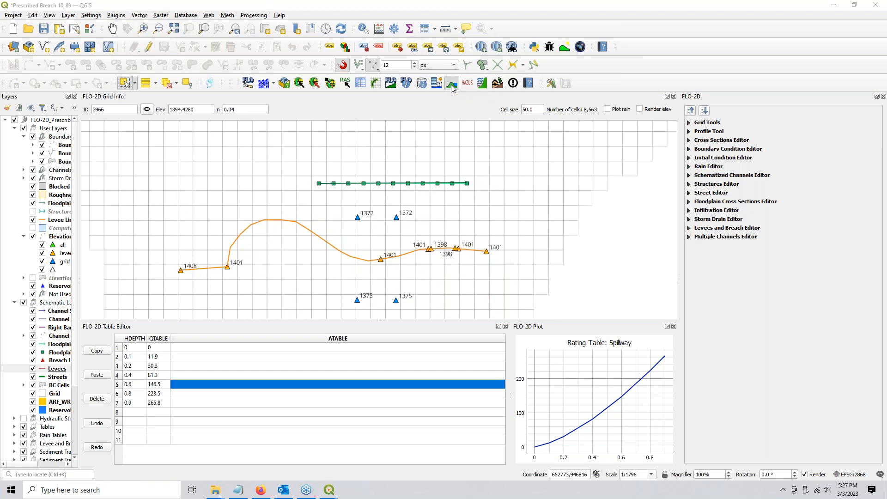
pyautogui.click(370, 203)
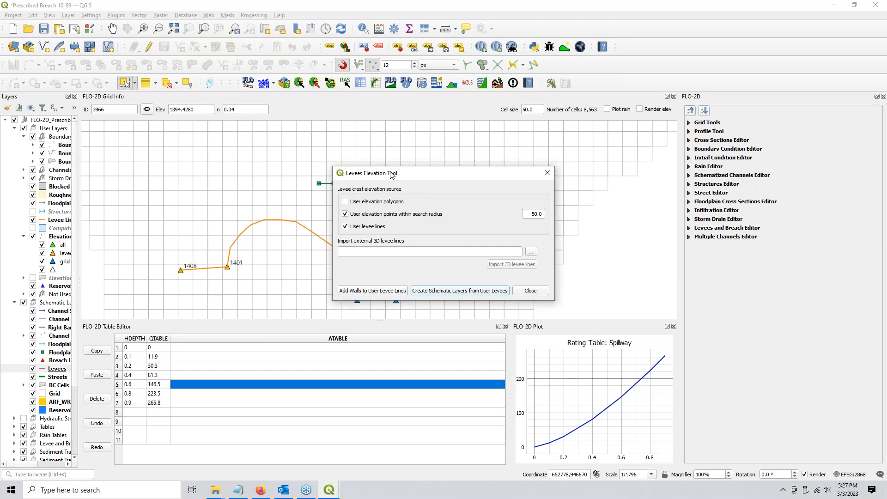
pyautogui.moveTo(390, 175); pyautogui.dragTo(535, 102)
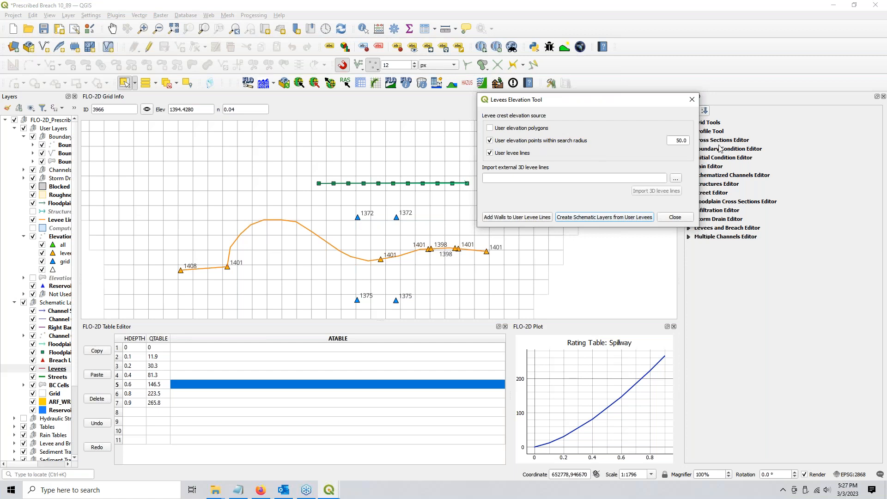
pyautogui.moveTo(668, 140); pyautogui.dragTo(687, 138)
pyautogui.click(669, 151)
pyautogui.press('ctrl')
# Schematize levees from the user levee line, deleting the redundant direction, giving 30 cells and 70 directions
pyautogui.click(600, 218)
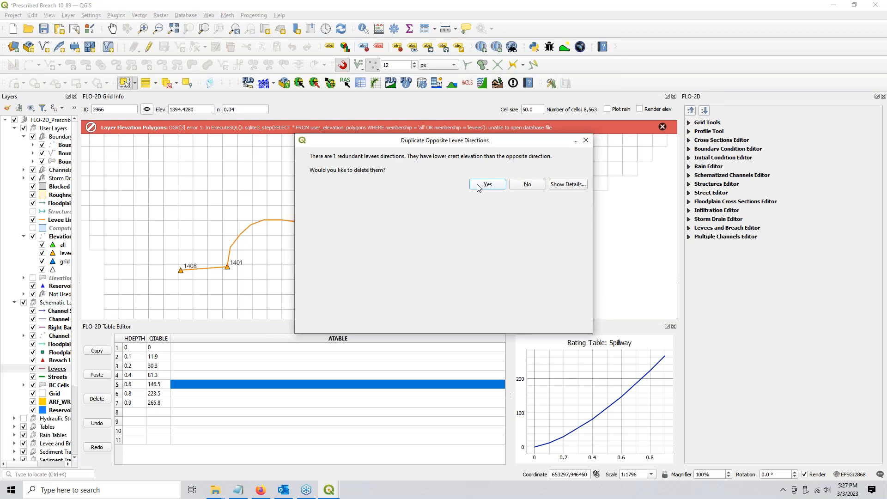
pyautogui.click(478, 185)
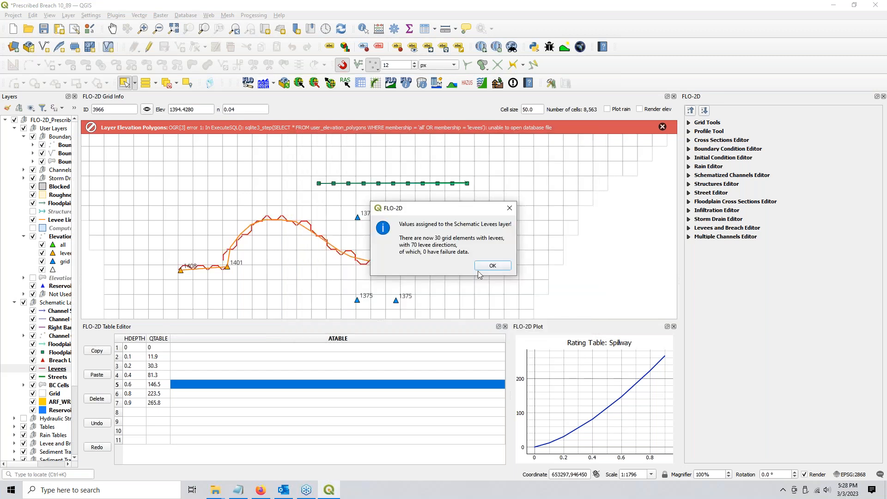
pyautogui.click(483, 267)
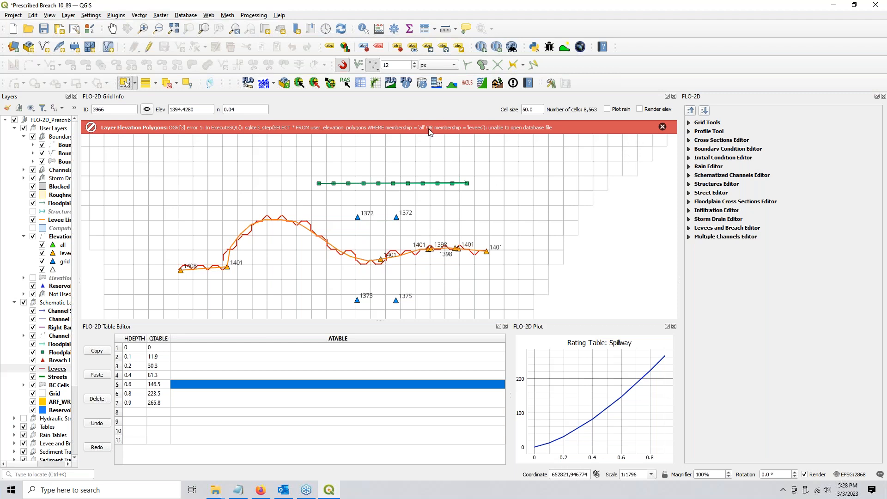
pyautogui.click(662, 127)
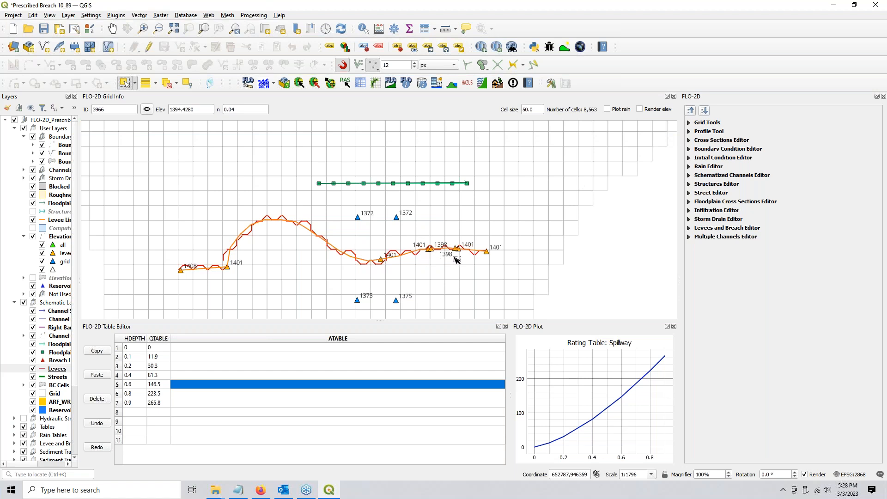
pyautogui.scroll(2, 456, 260)
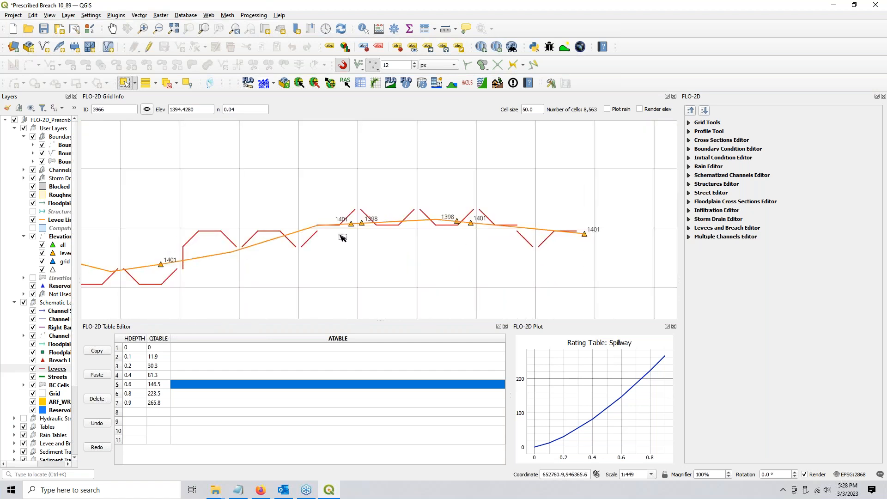
# Identify the levee segments in the first spillway cells and read their levcrest values
pyautogui.click(363, 29)
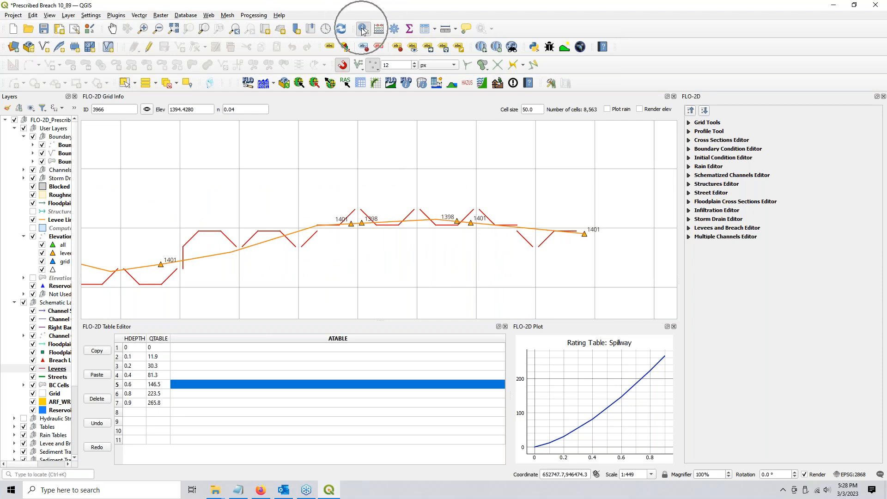
pyautogui.click(367, 216)
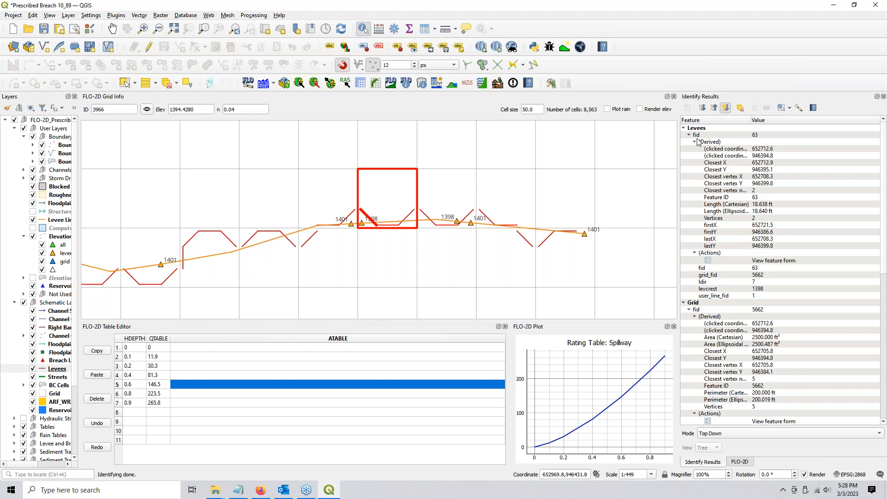
pyautogui.click(771, 289)
pyautogui.click(343, 220)
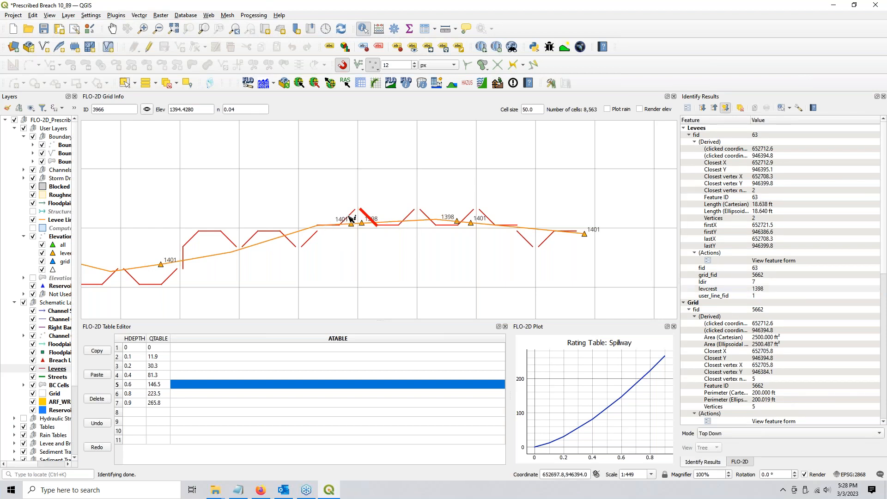
pyautogui.click(760, 291)
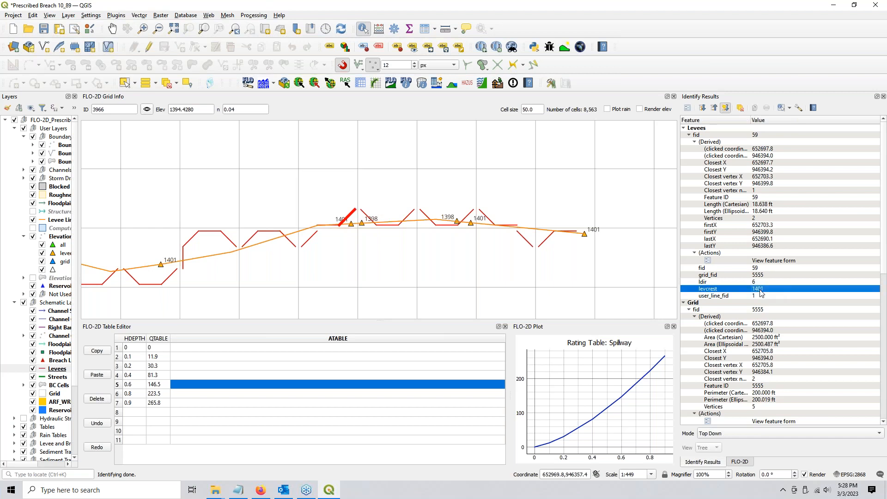
pyautogui.click(354, 212)
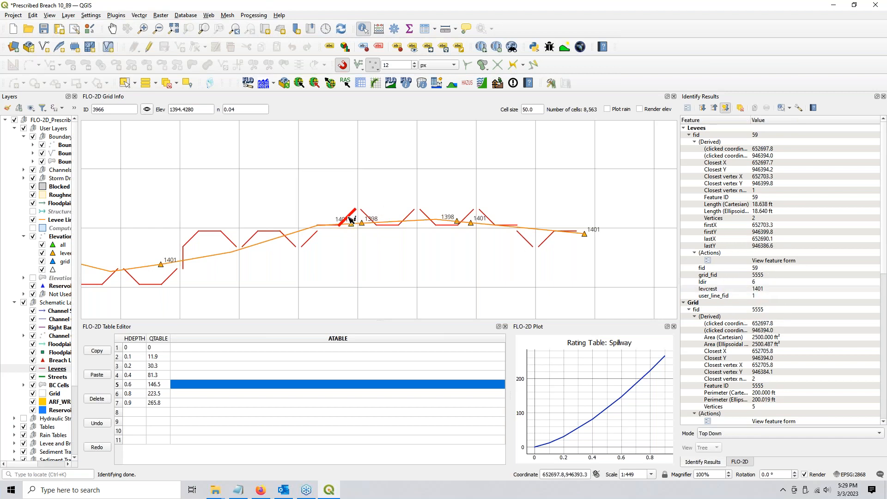
pyautogui.click(371, 219)
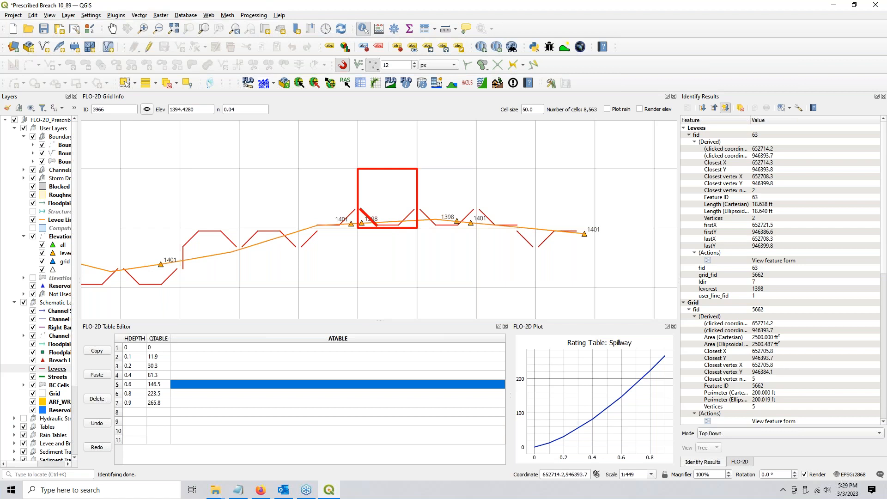
pyautogui.click(389, 227)
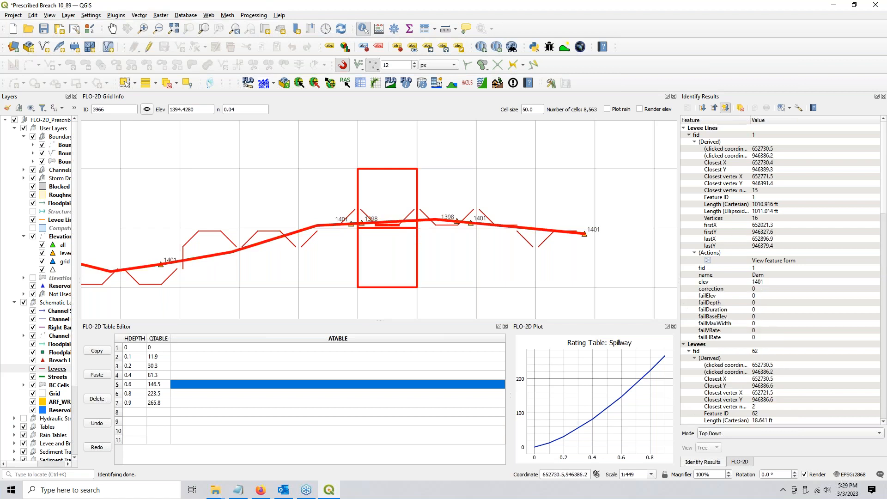
# Identify the segments further right, finding levee 64 in cell 5769 with crest 1399.7921
pyautogui.scroll(1, 387, 226)
pyautogui.click(387, 225)
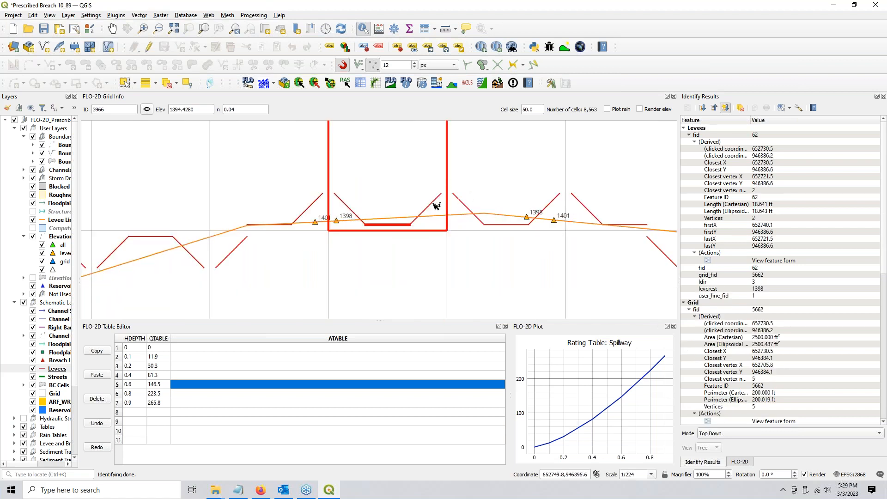
pyautogui.click(465, 204)
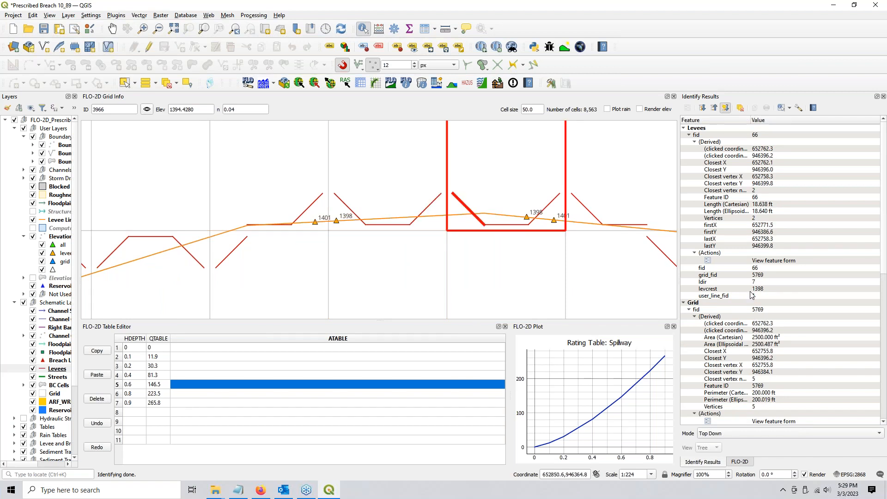
pyautogui.press('ctrl')
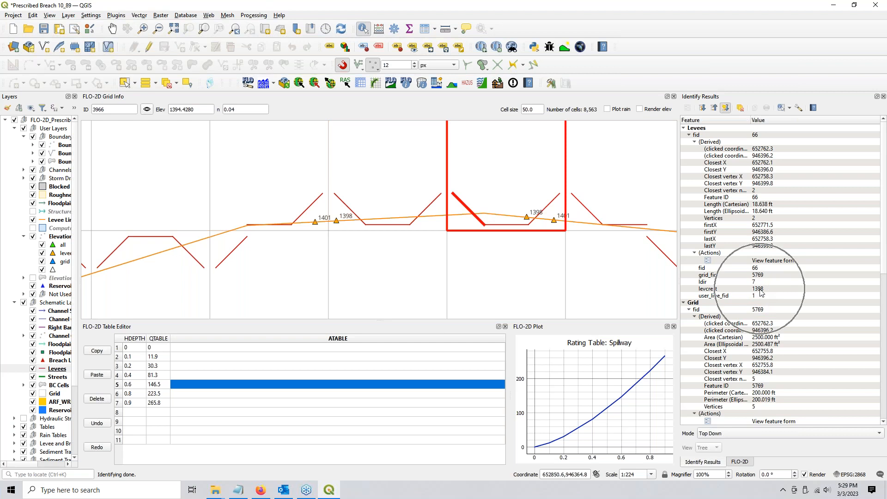
pyautogui.click(552, 207)
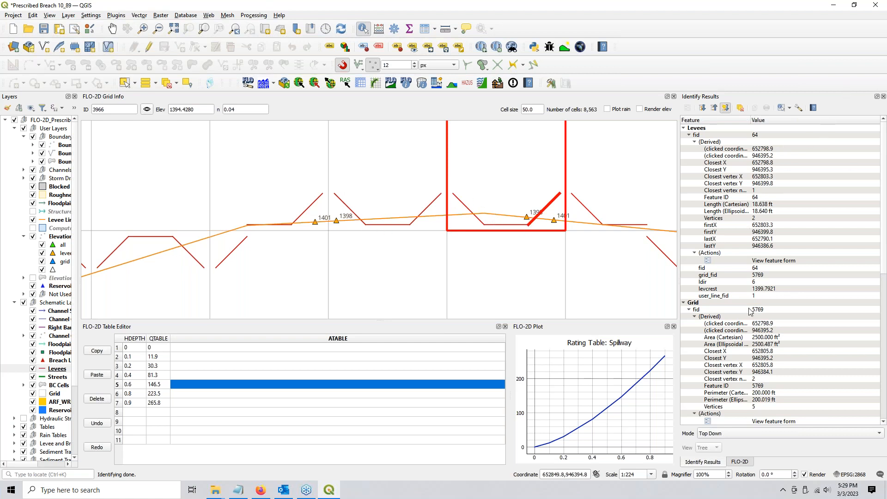
pyautogui.click(740, 462)
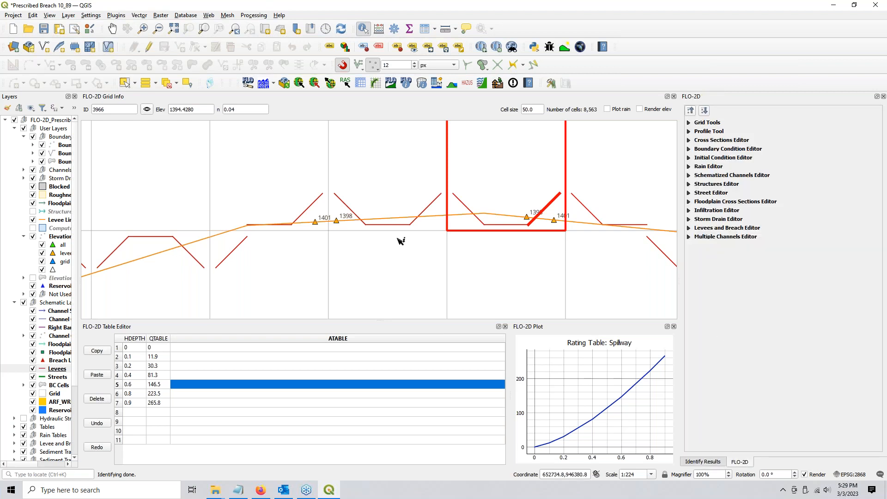
# Zoom out and pan the map to frame the whole levee line, crest labels and reservoir
pyautogui.scroll(-1, 400, 240)
pyautogui.click(111, 29)
pyautogui.scroll(-1, 353, 219)
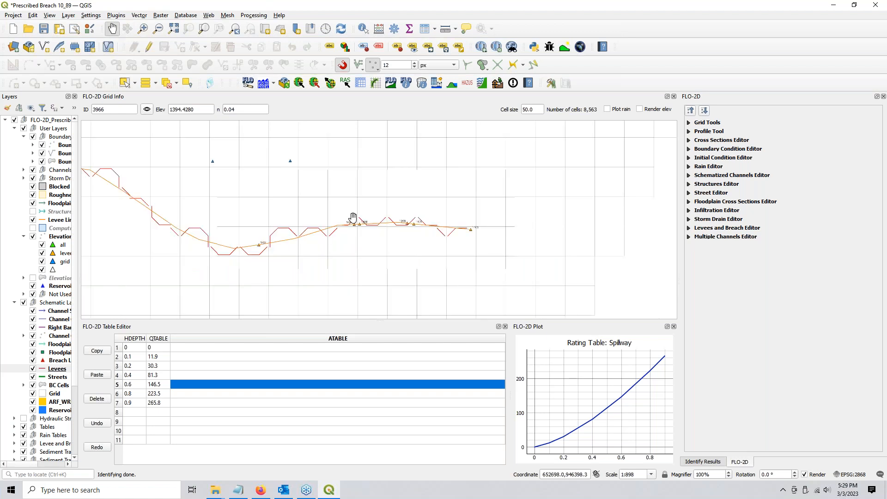
pyautogui.moveTo(273, 208); pyautogui.dragTo(421, 199)
pyautogui.scroll(-1, 422, 198)
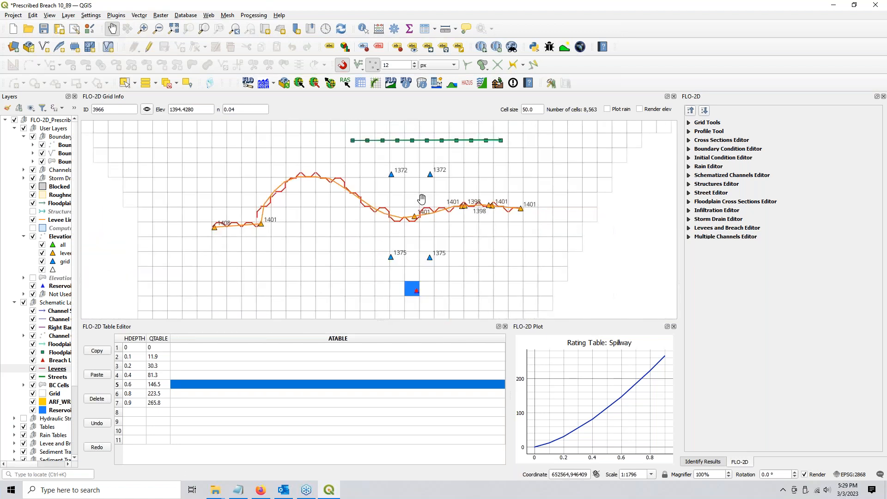
pyautogui.moveTo(389, 202); pyautogui.dragTo(377, 208)
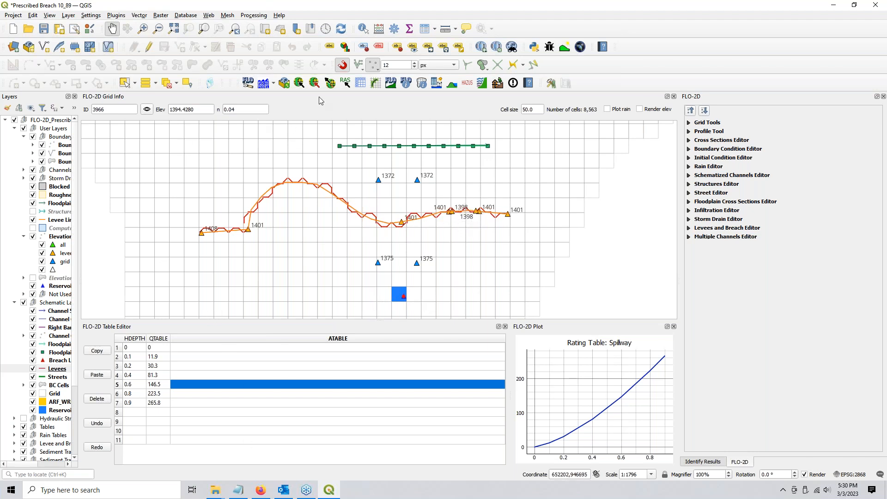
# Export the FLO-2D data to the SpillwayTest folder with Hydraulic Structures excluded
pyautogui.click(330, 84)
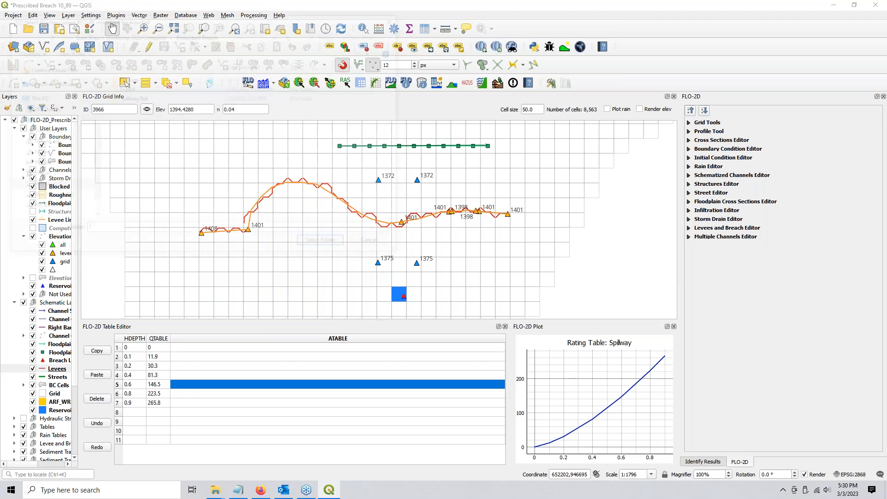
pyautogui.click(121, 98)
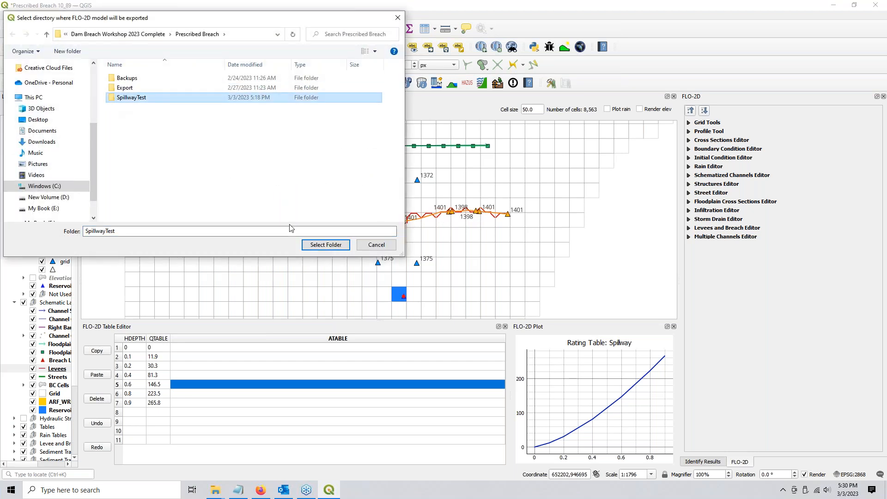
pyautogui.click(311, 246)
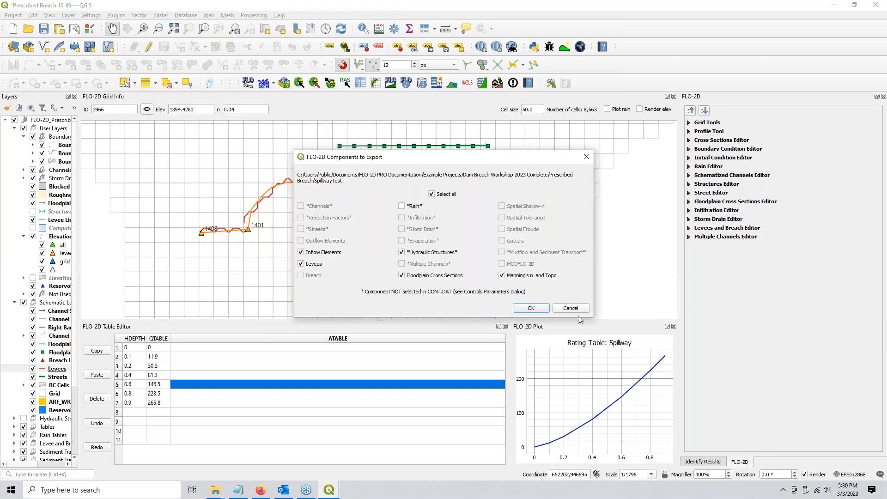
pyautogui.click(401, 253)
pyautogui.click(532, 308)
pyautogui.click(535, 290)
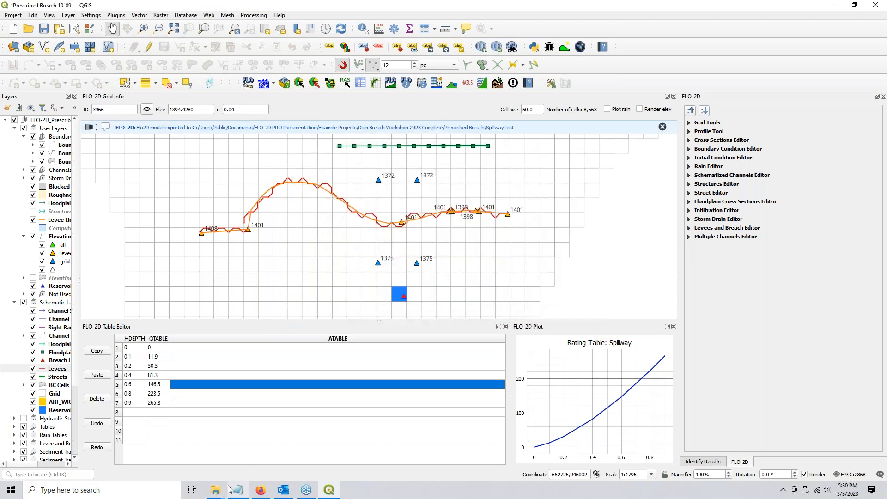
# Start the FLO-2D simulation, minimize its windows, and return to the SpillwayTest folder
pyautogui.click(262, 85)
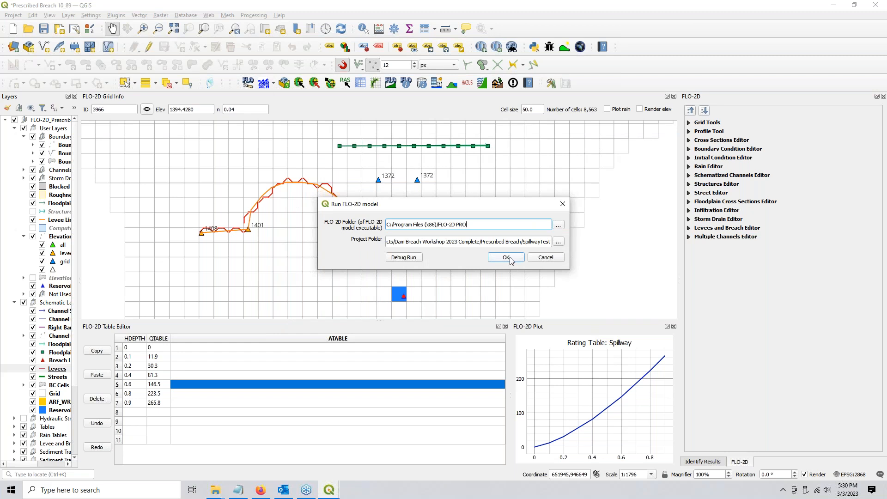
pyautogui.click(507, 258)
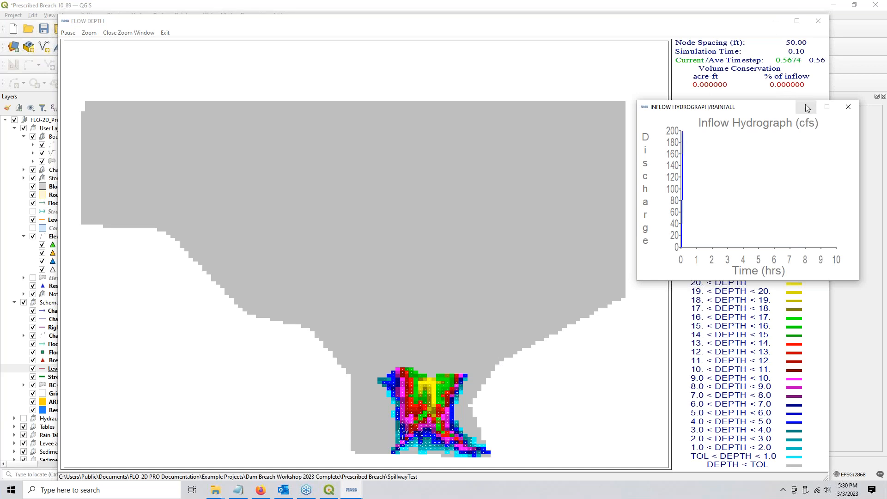
pyautogui.click(776, 21)
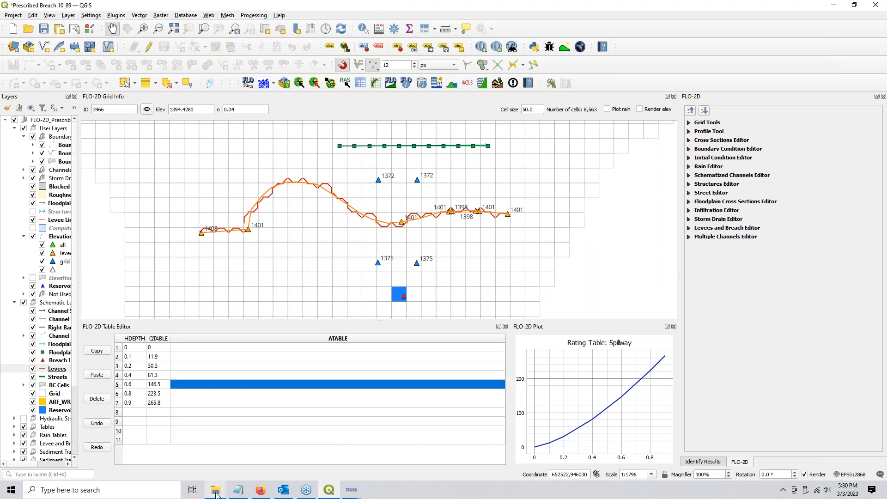
pyautogui.click(207, 447)
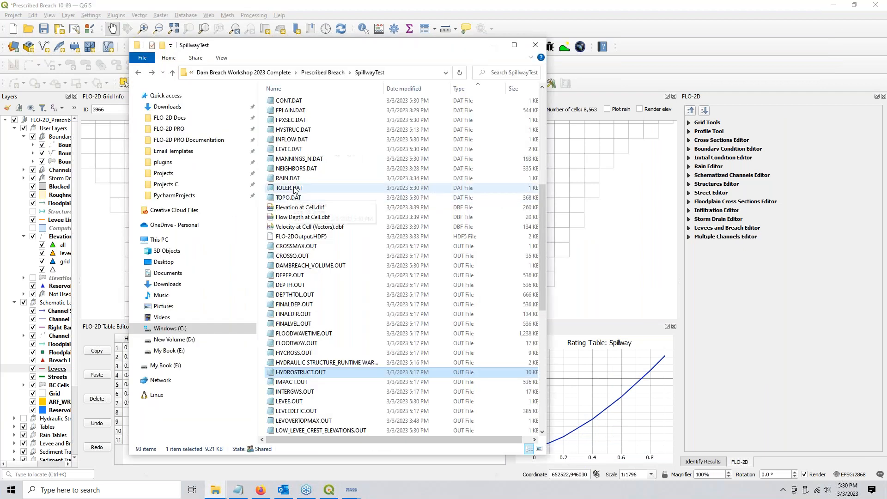
# Open LEVEE.DAT, highlight cell 5769 direction 6 crest at 1399.7921, then close Notepad
pyautogui.click(291, 149)
pyautogui.doubleClick(291, 149)
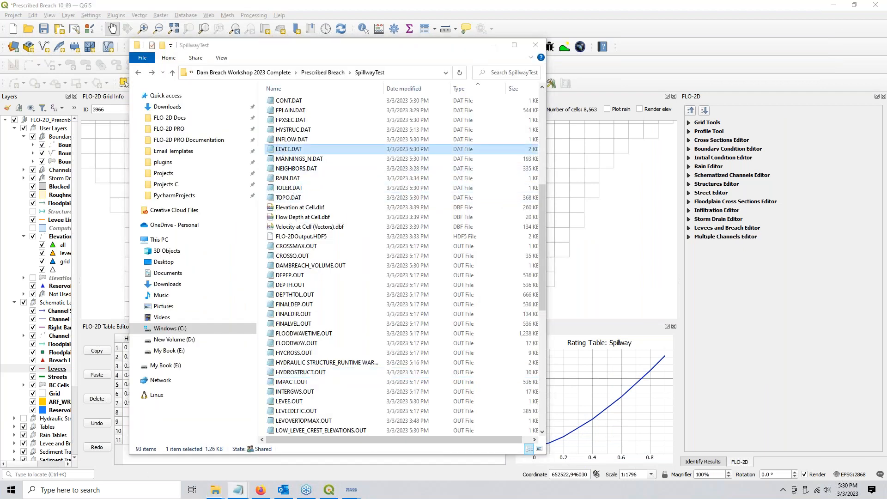
pyautogui.scroll(-7, 366, 177)
pyautogui.scroll(-7, 365, 177)
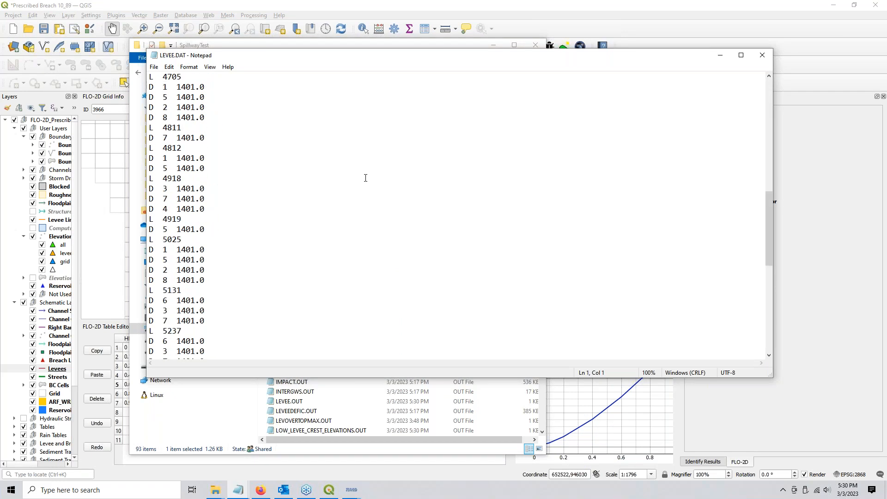
pyautogui.scroll(-10, 365, 178)
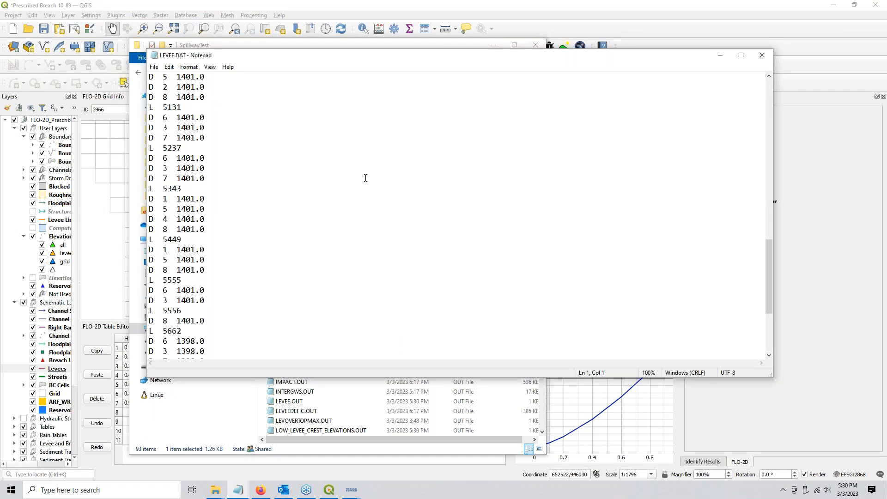
pyautogui.scroll(-2, 365, 178)
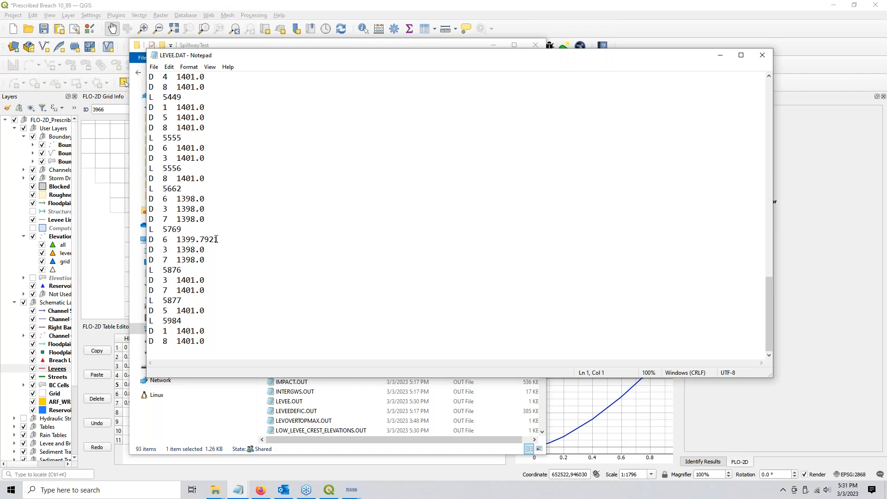
pyautogui.moveTo(221, 236); pyautogui.dragTo(161, 240)
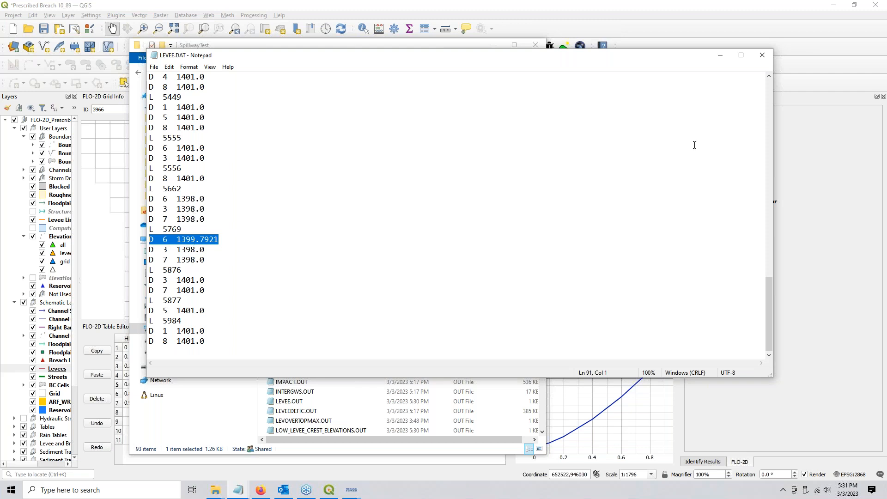
pyautogui.click(762, 55)
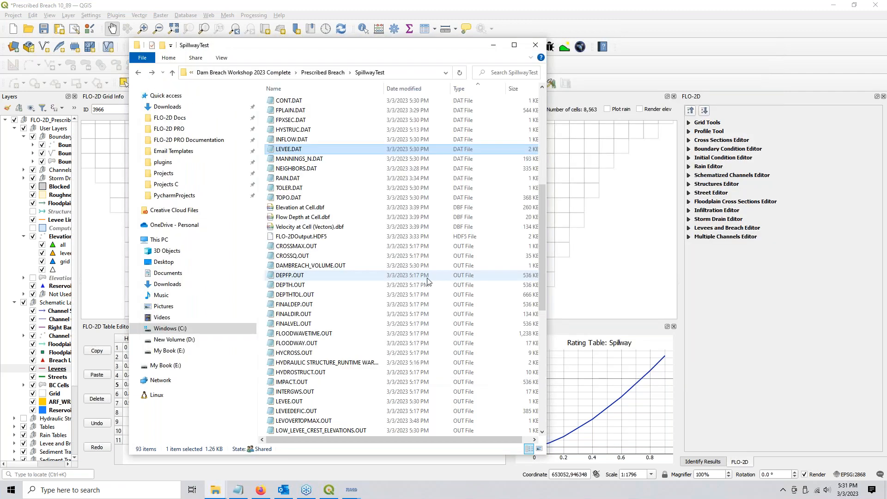
# Watch the running simulation finish with Excellent volume conservation, then close its Simulation Summary
pyautogui.click(493, 44)
pyautogui.moveTo(351, 489)
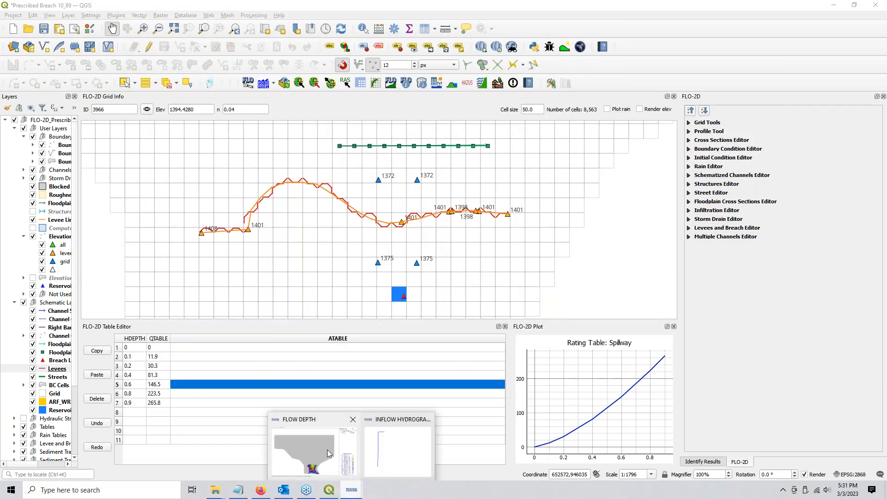
pyautogui.click(327, 450)
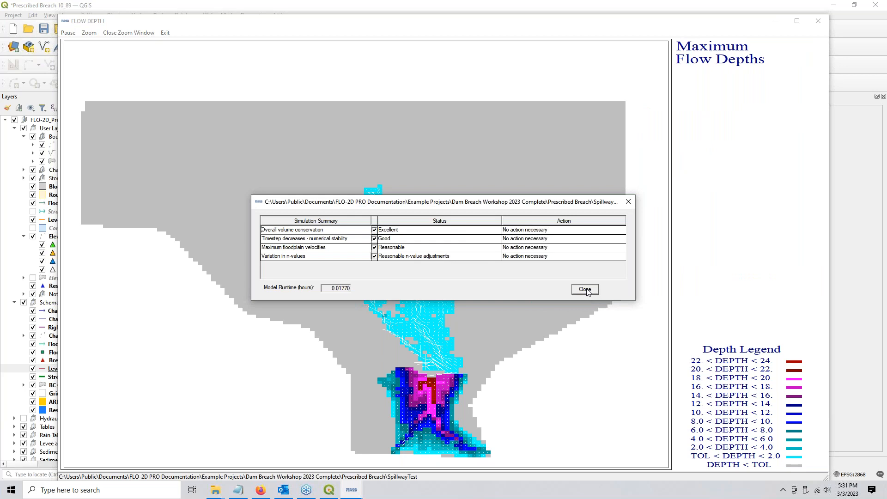
pyautogui.click(585, 290)
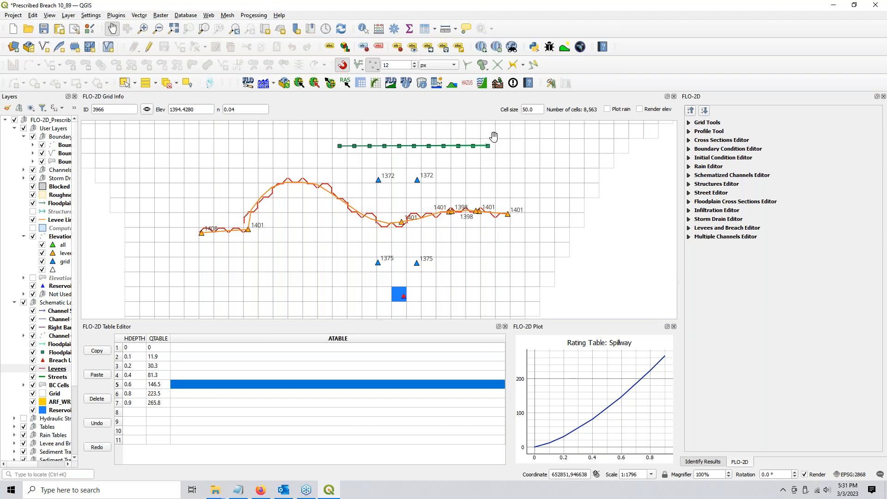
pyautogui.click(263, 84)
pyautogui.click(548, 258)
pyautogui.click(274, 84)
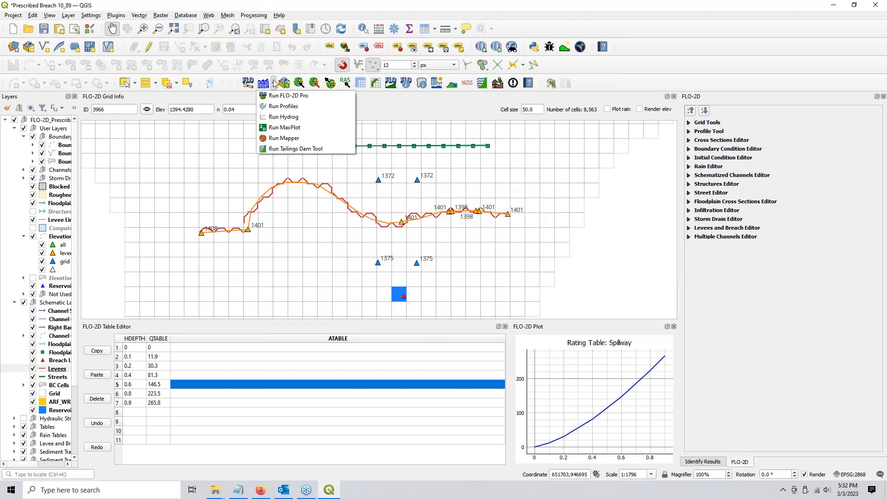
pyautogui.click(279, 118)
pyautogui.press('Return')
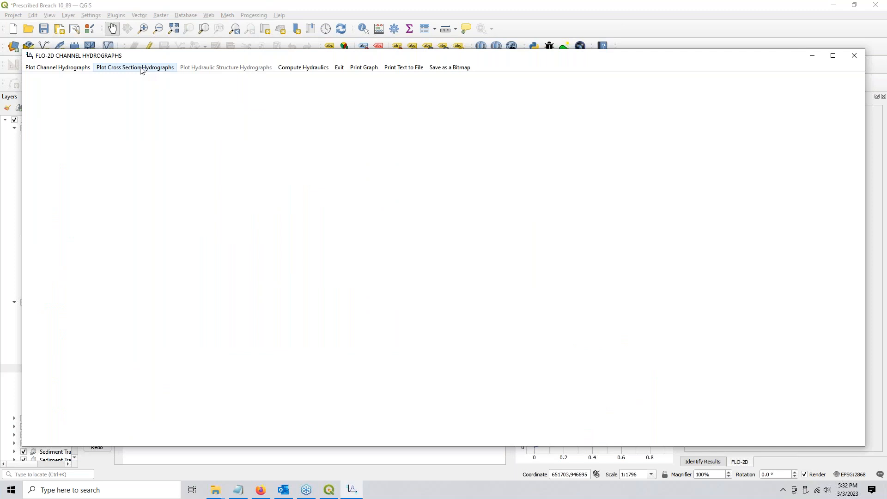
pyautogui.click(140, 69)
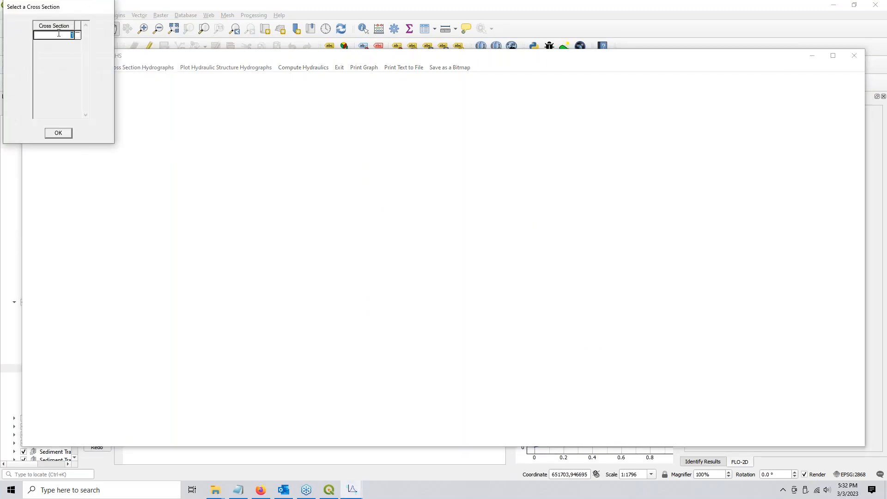
pyautogui.click(78, 36)
pyautogui.click(54, 134)
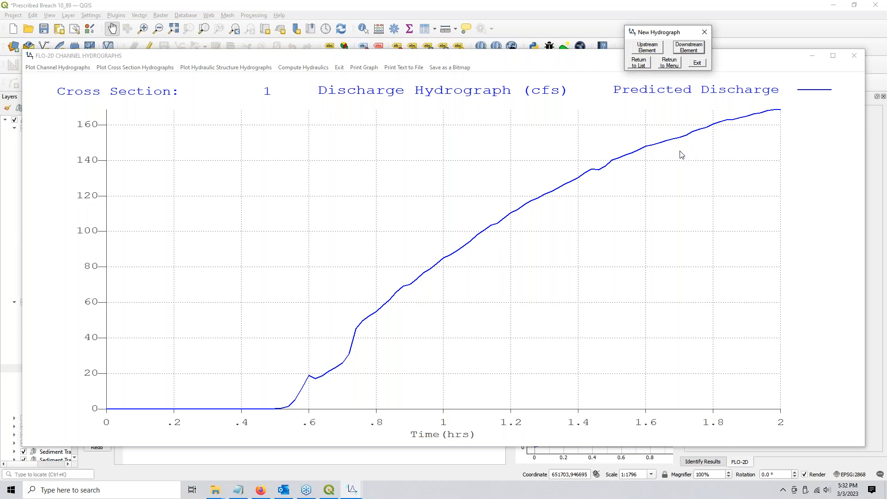
pyautogui.click(700, 64)
pyautogui.click(855, 59)
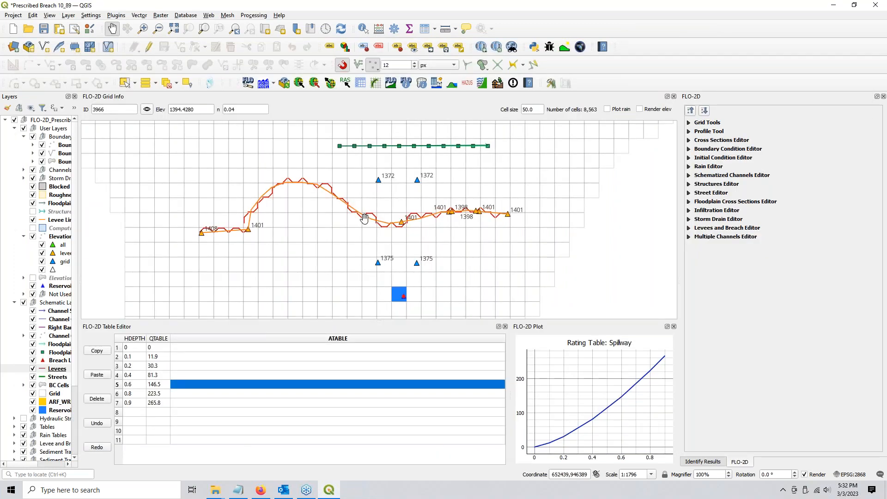